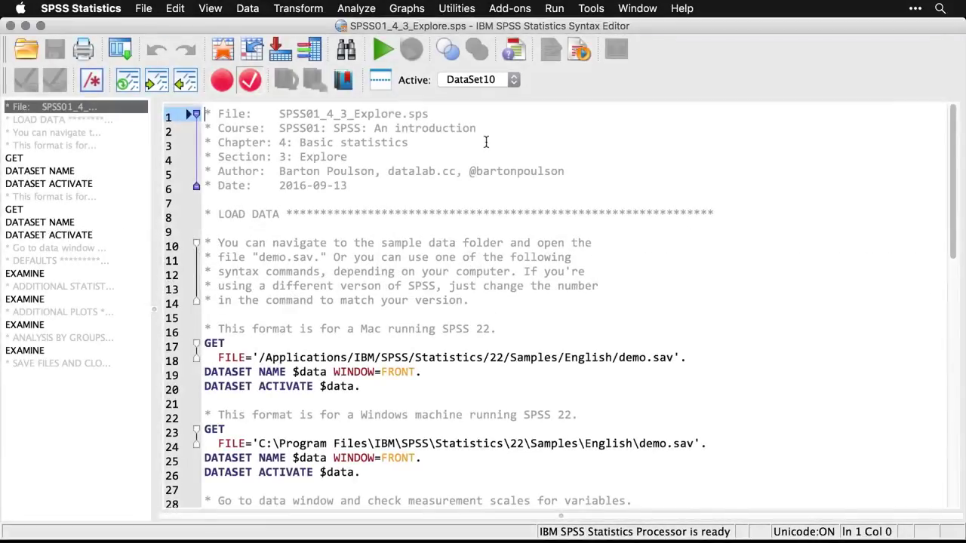
Review the Mac and Windows demo.sav loading lines, then scroll to the default EXAMINE of age and inccat
scroll(487, 142, down, 3)
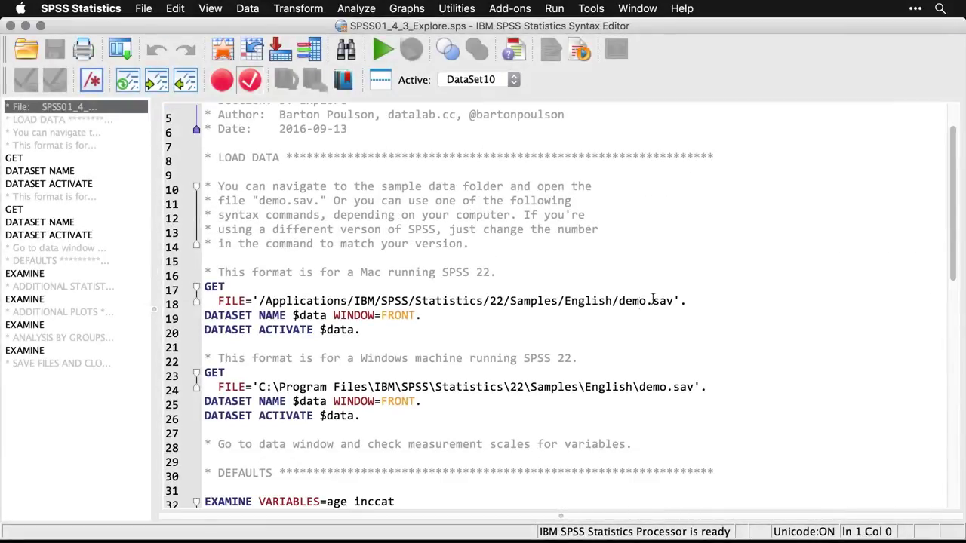
click(703, 304)
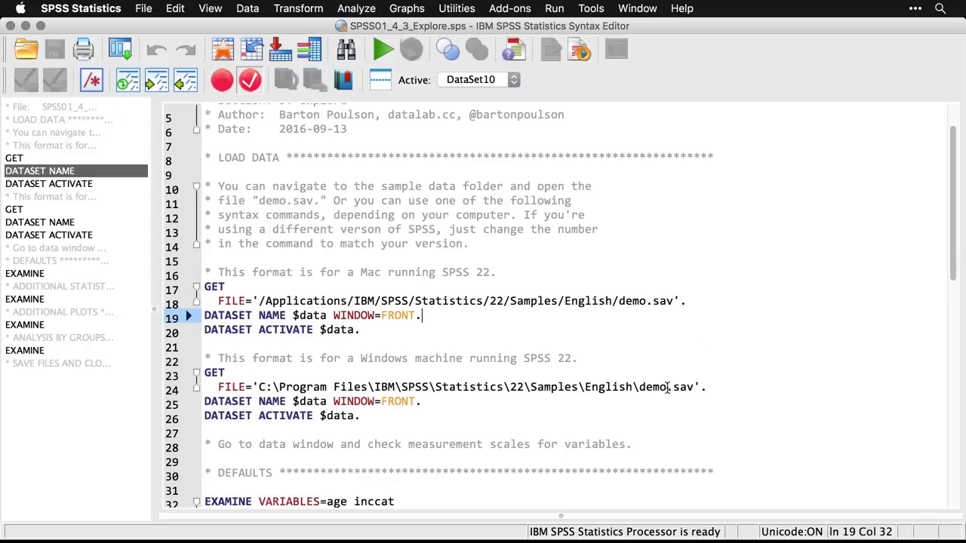
click(669, 388)
scroll(779, 377, down, 5)
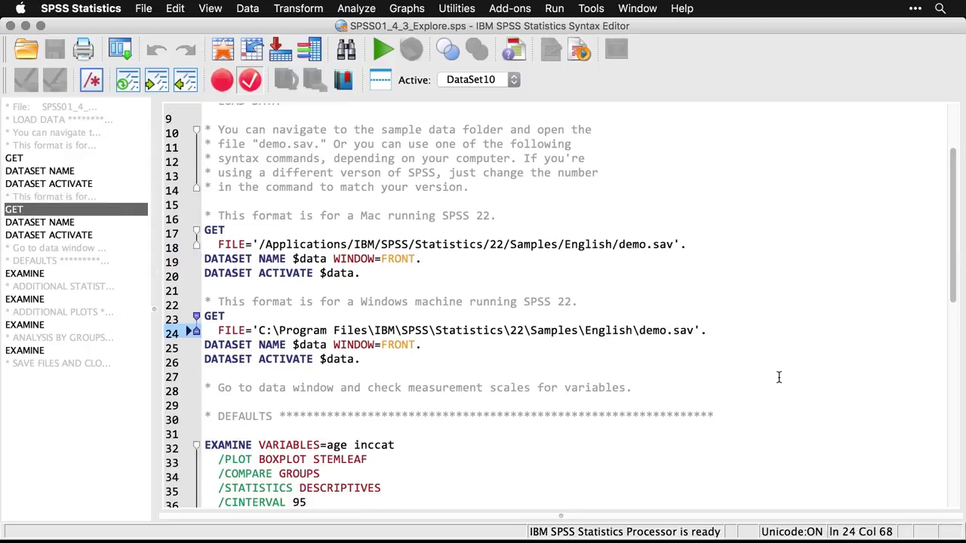
scroll(779, 377, down, 4)
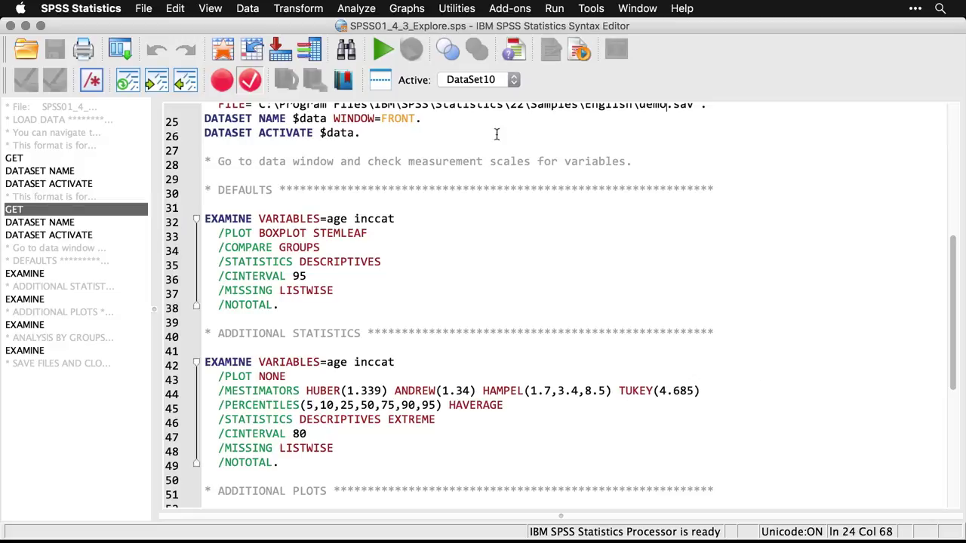
Run Descriptive Statistics > Explore with Age in years and Income category as the dependent list
click(361, 6)
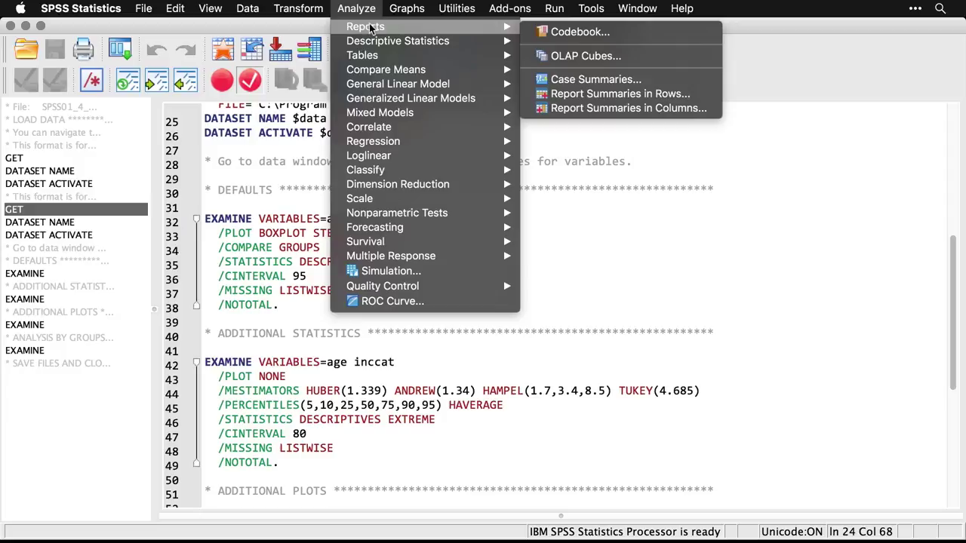
mouse_move(373, 44)
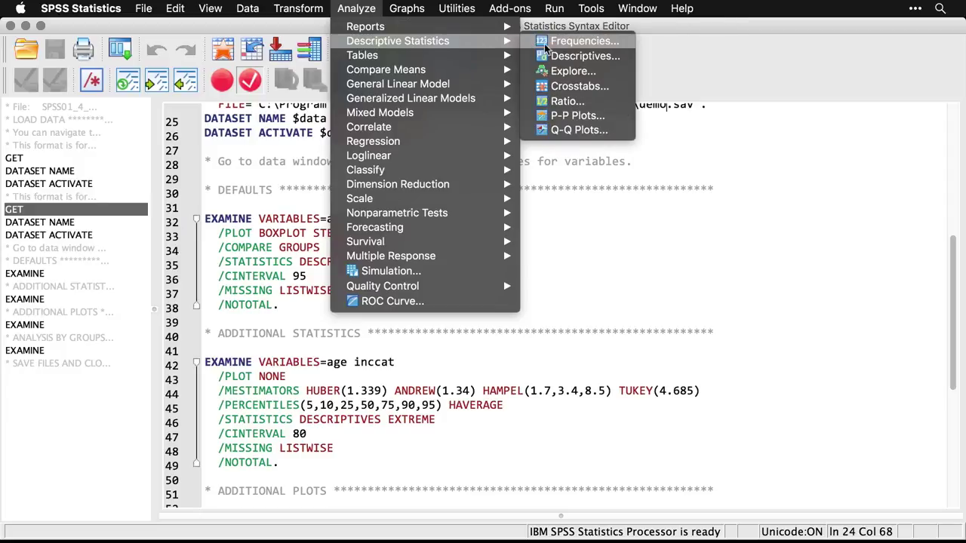
click(606, 74)
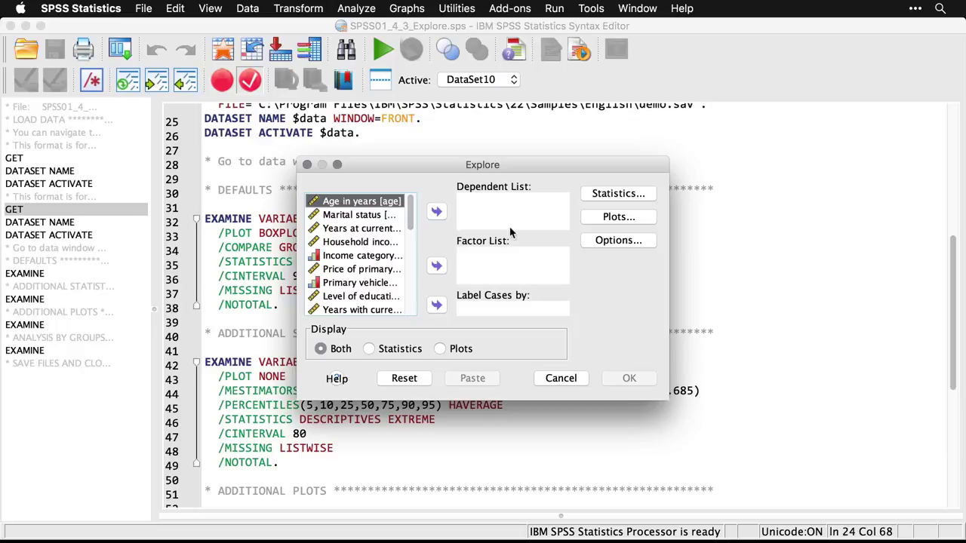
click(436, 213)
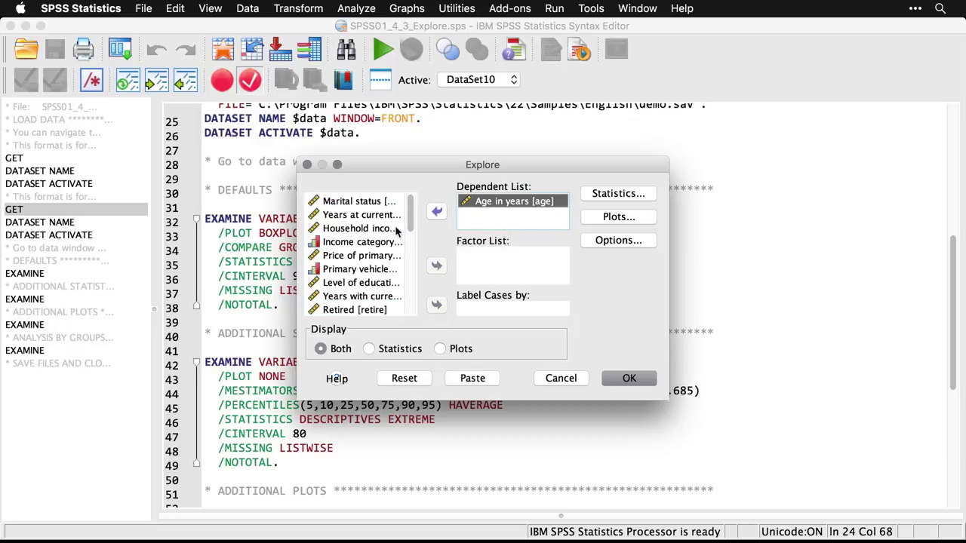
click(370, 243)
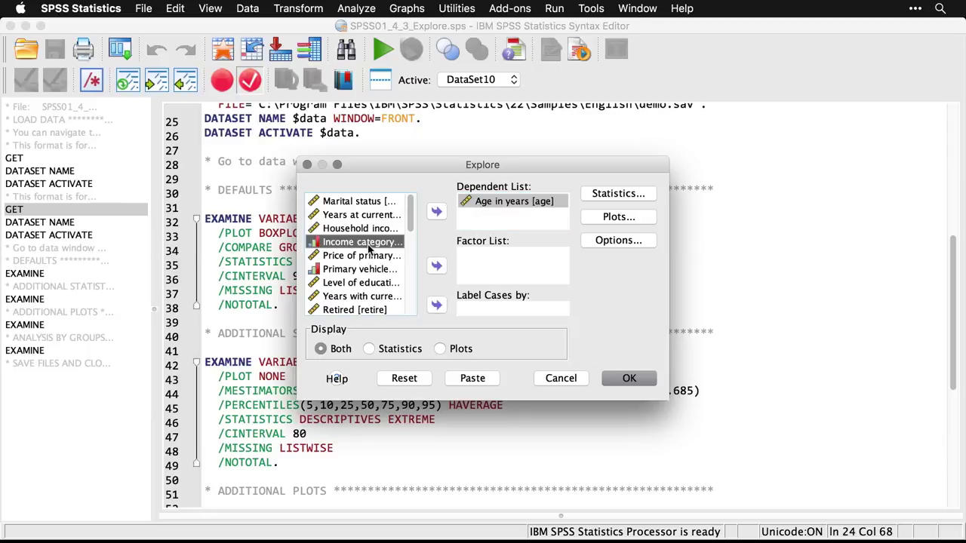
click(438, 213)
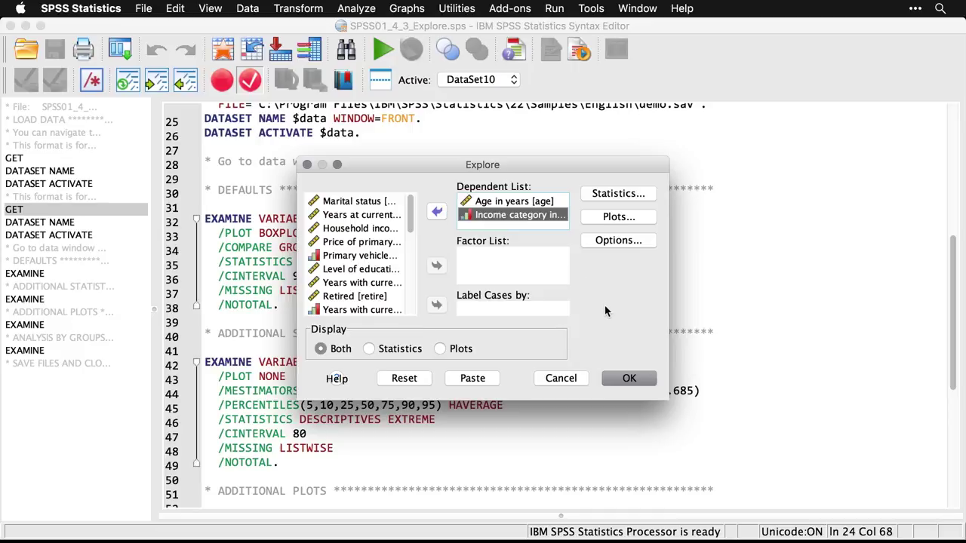
click(634, 380)
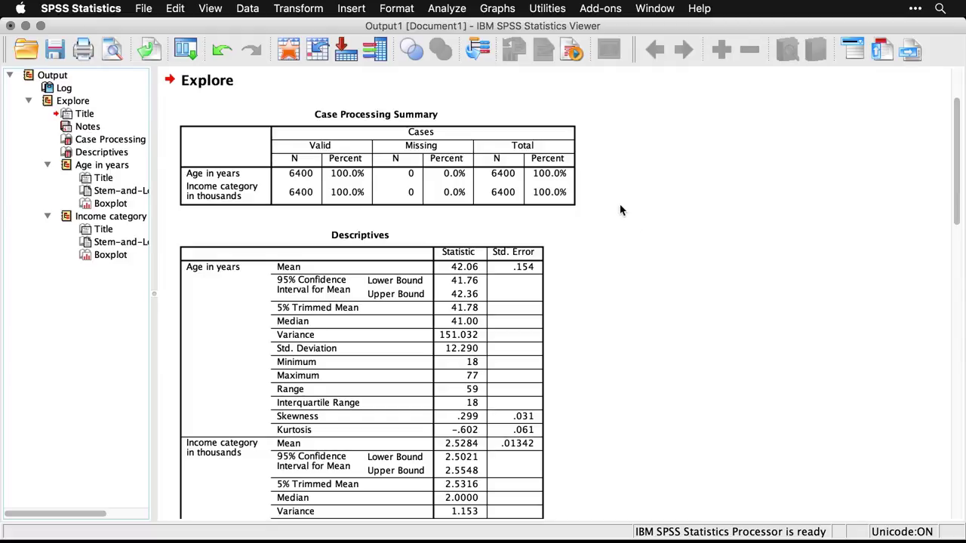
Review the Case Processing Summary and Descriptives, with mean age 42.06 and mean income category 2.5284
scroll(621, 210, down, 3)
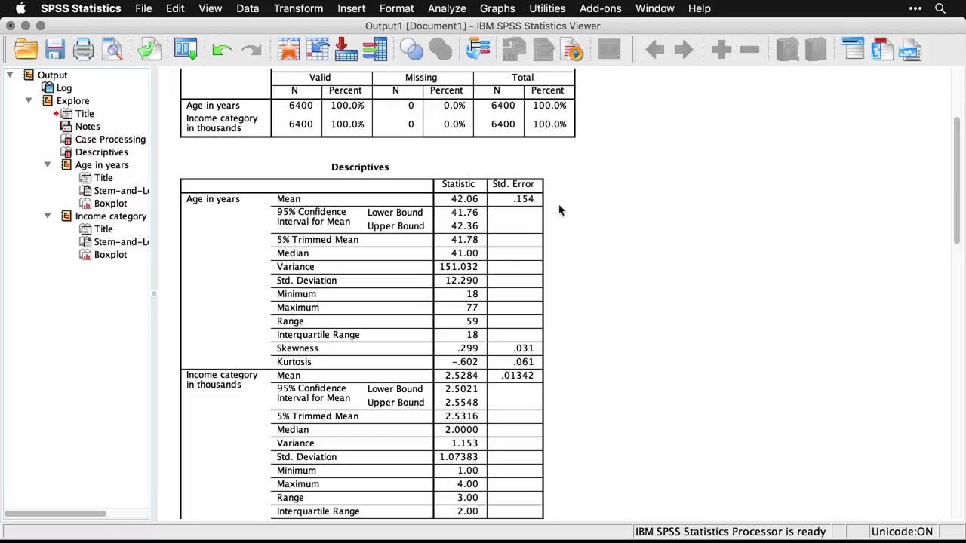
click(528, 216)
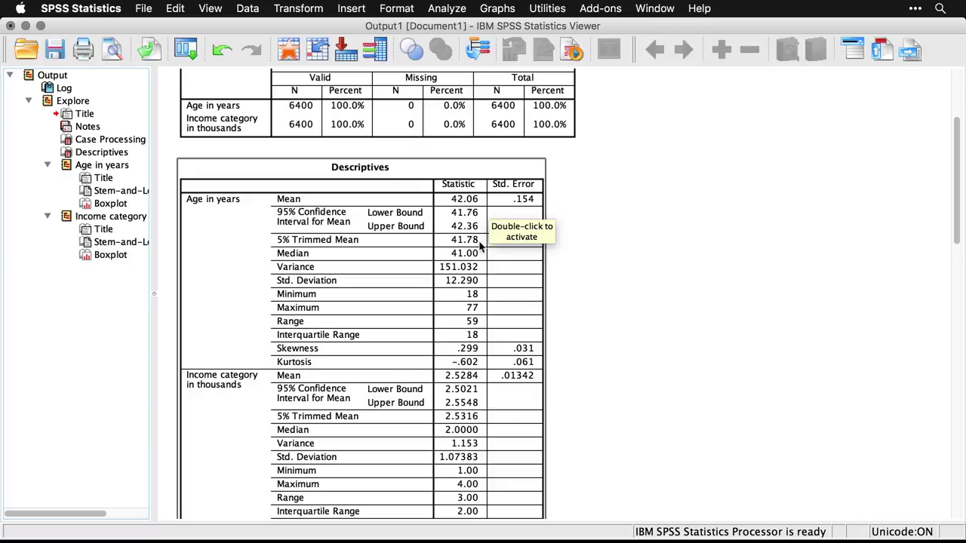
click(584, 284)
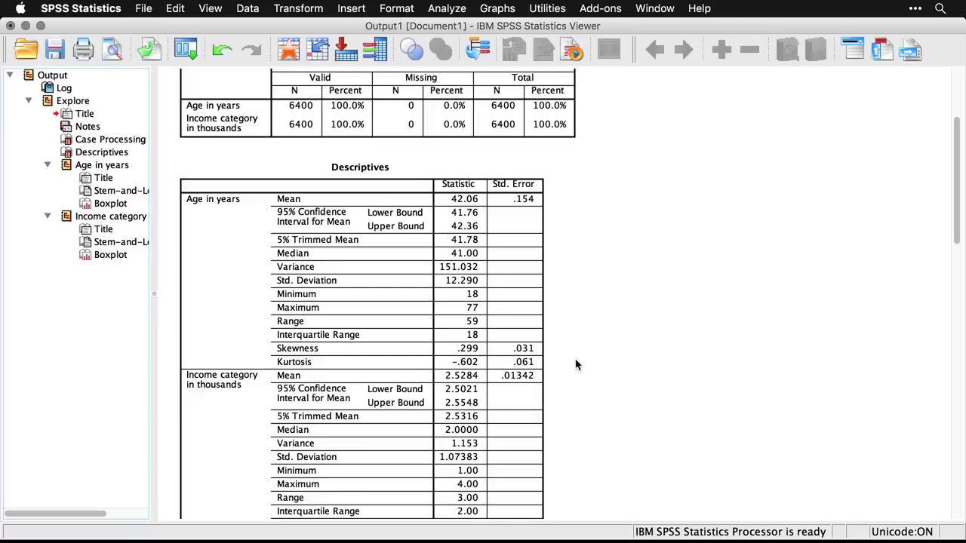
scroll(575, 365, down, 3)
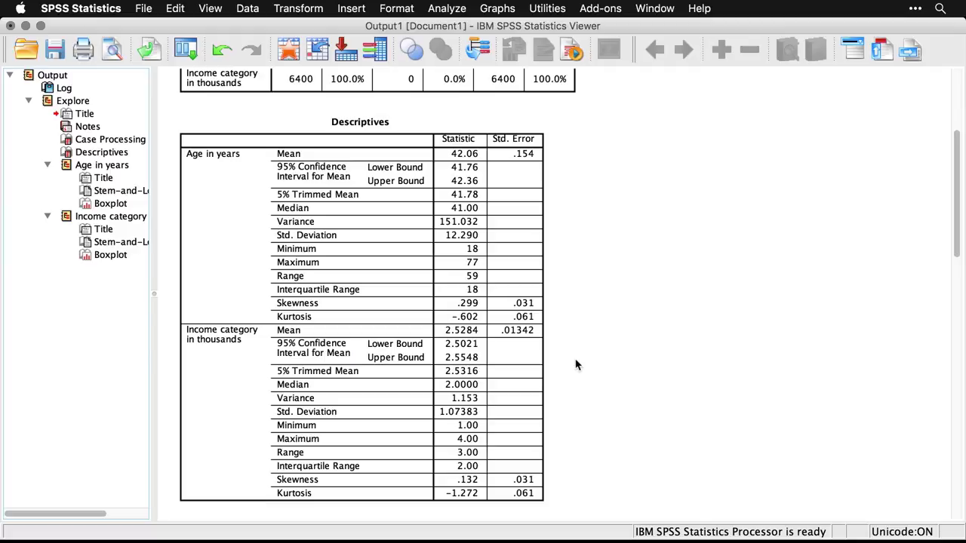
scroll(576, 366, down, 2)
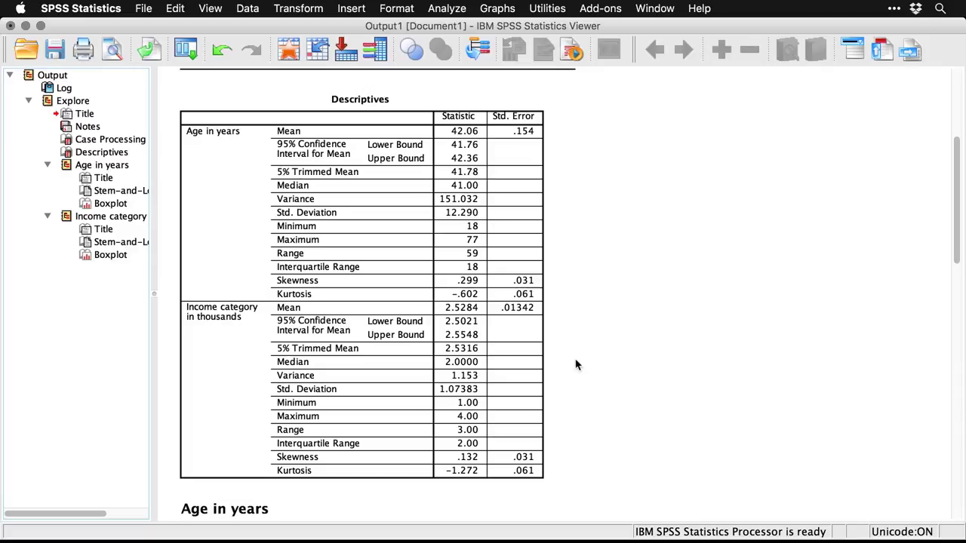
scroll(576, 365, down, 10)
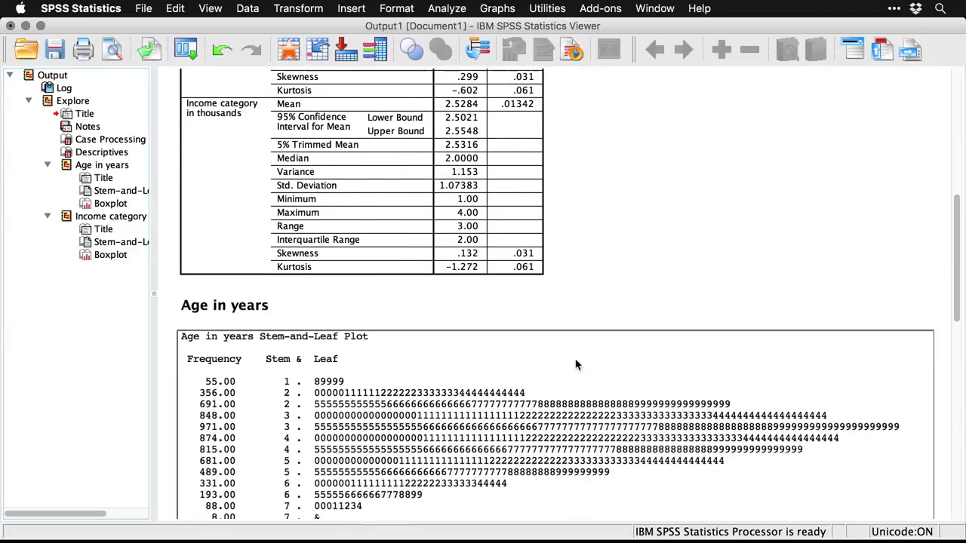
scroll(576, 365, down, 1)
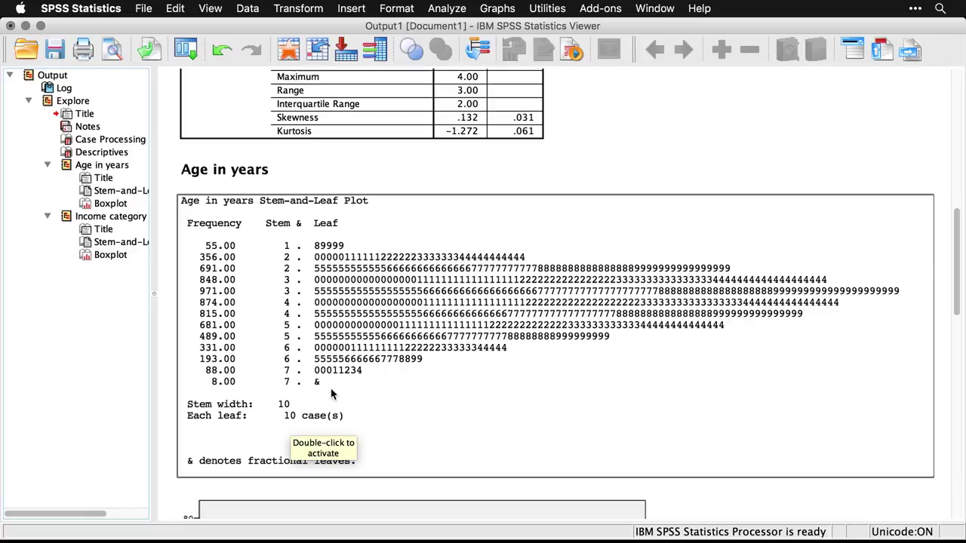
scroll(331, 394, down, 4)
scroll(331, 393, down, 7)
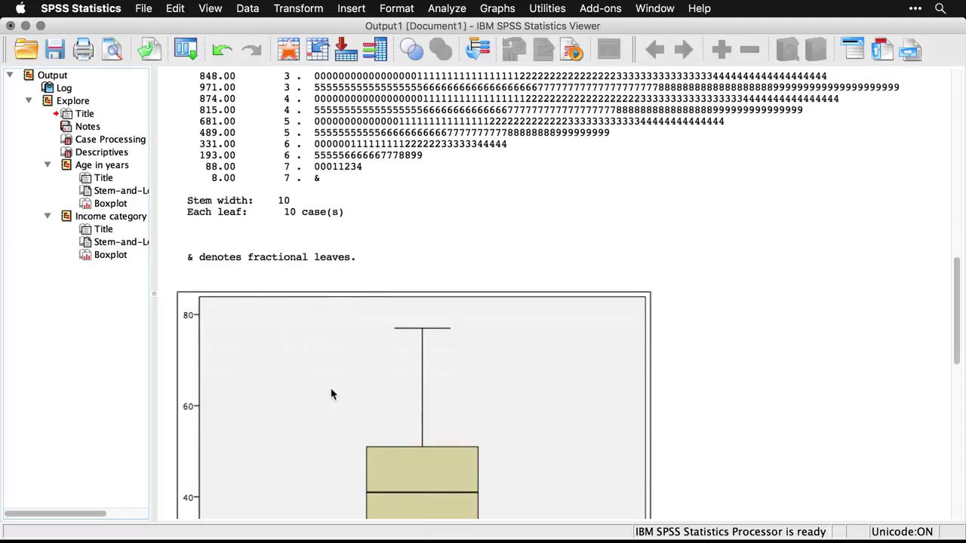
click(787, 438)
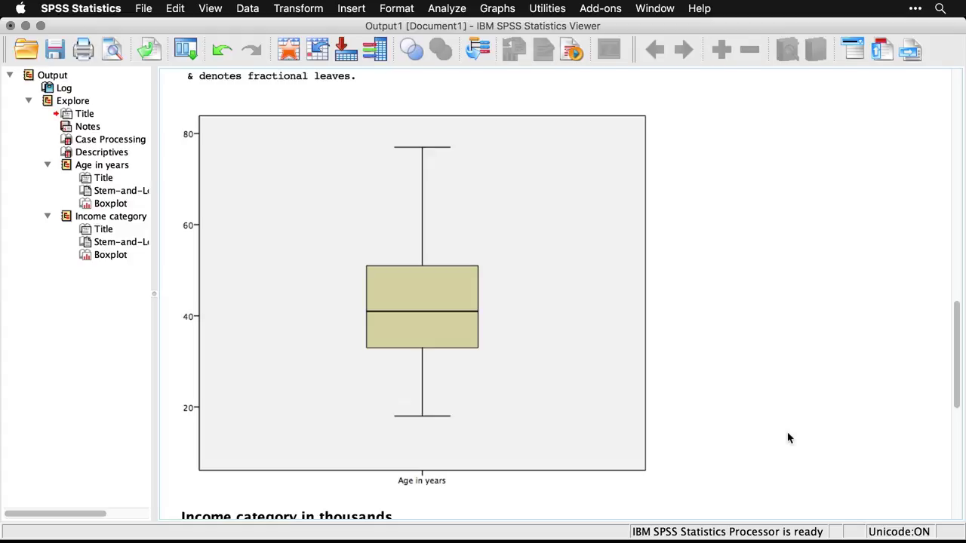
Scroll through the income category stem-and-leaf plot and boxplot, then return to the Syntax Editor
scroll(787, 438, down, 10)
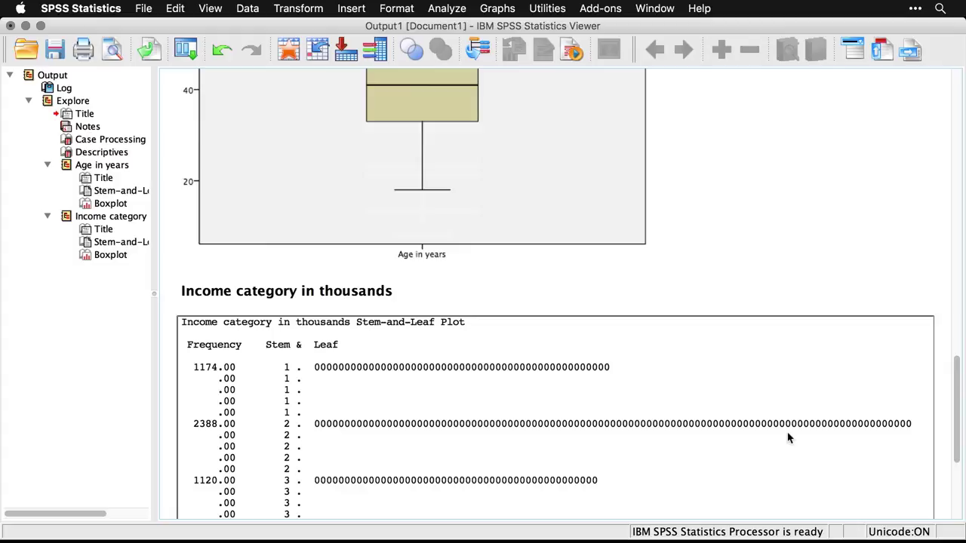
scroll(788, 437, down, 2)
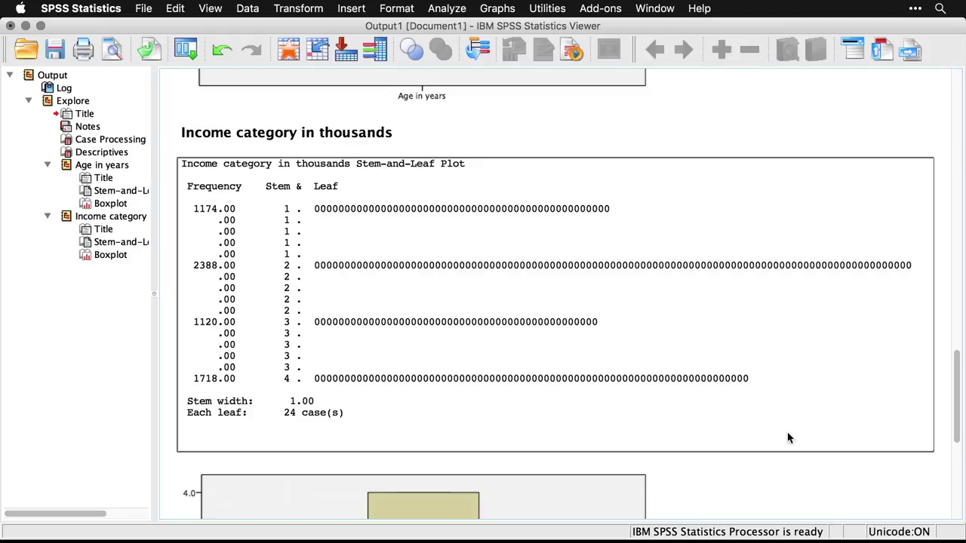
scroll(788, 438, down, 10)
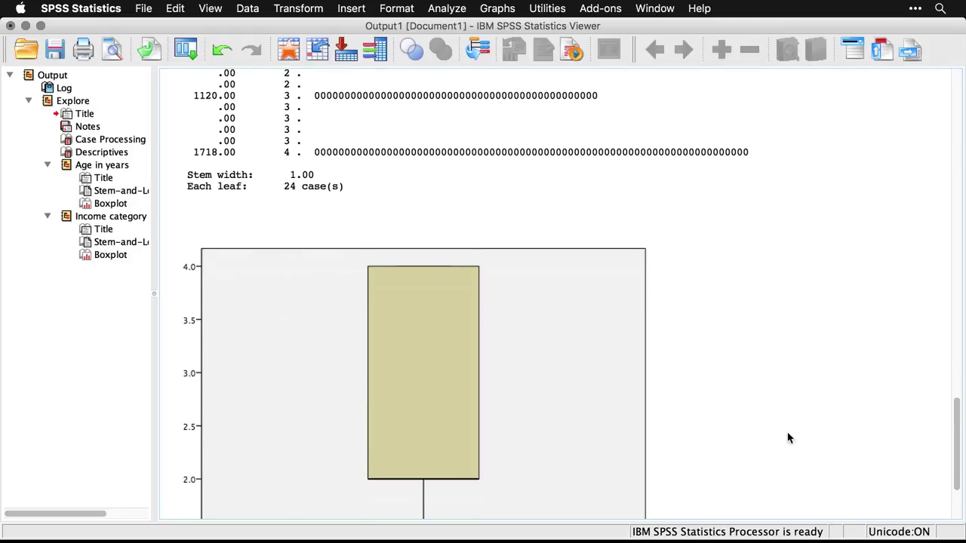
scroll(788, 437, down, 2)
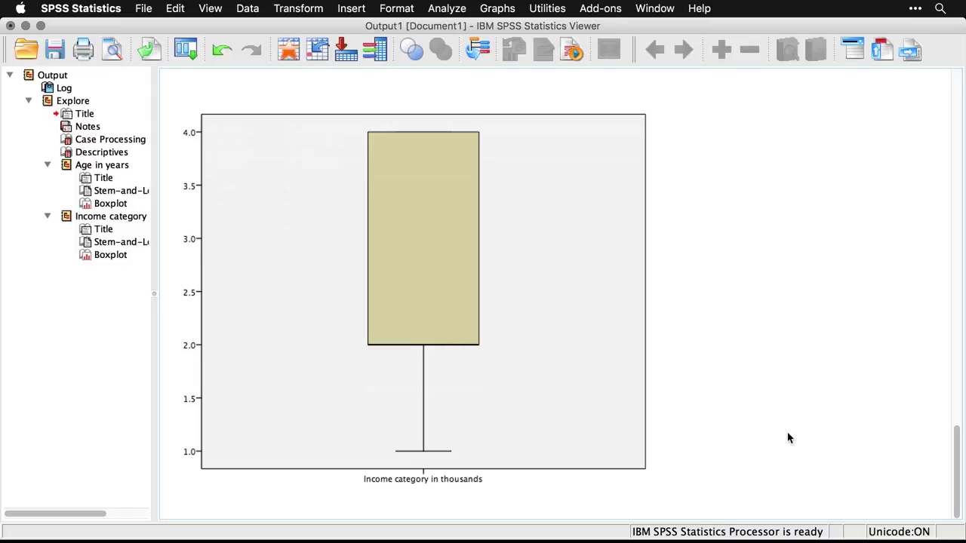
key(super+grave)
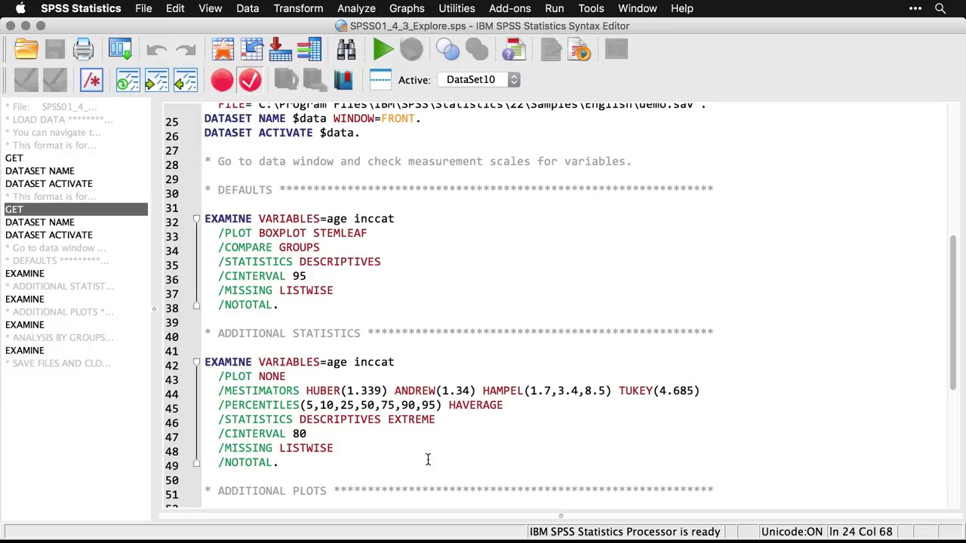
Rerun Explore with statistics only, an 80% confidence interval, M-estimators and outliers
click(122, 50)
click(140, 75)
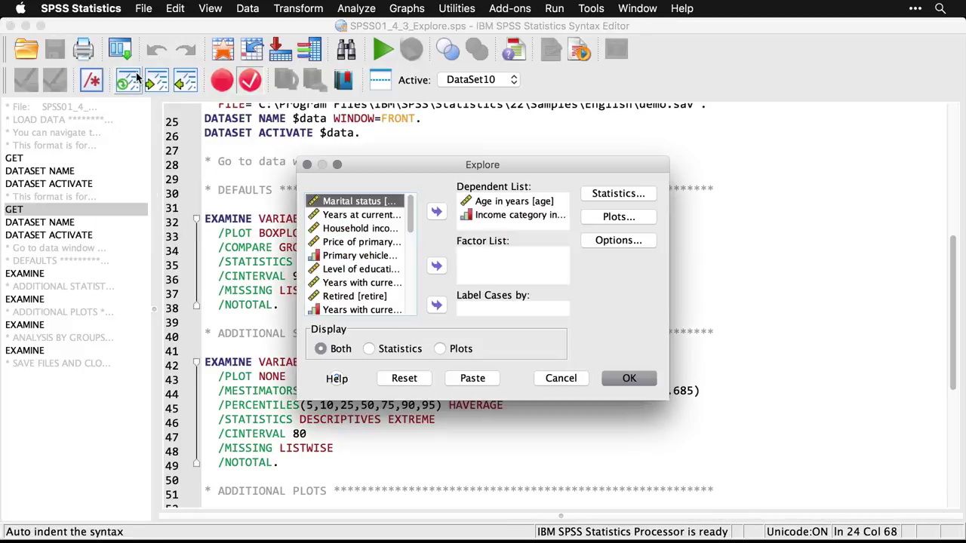
click(369, 349)
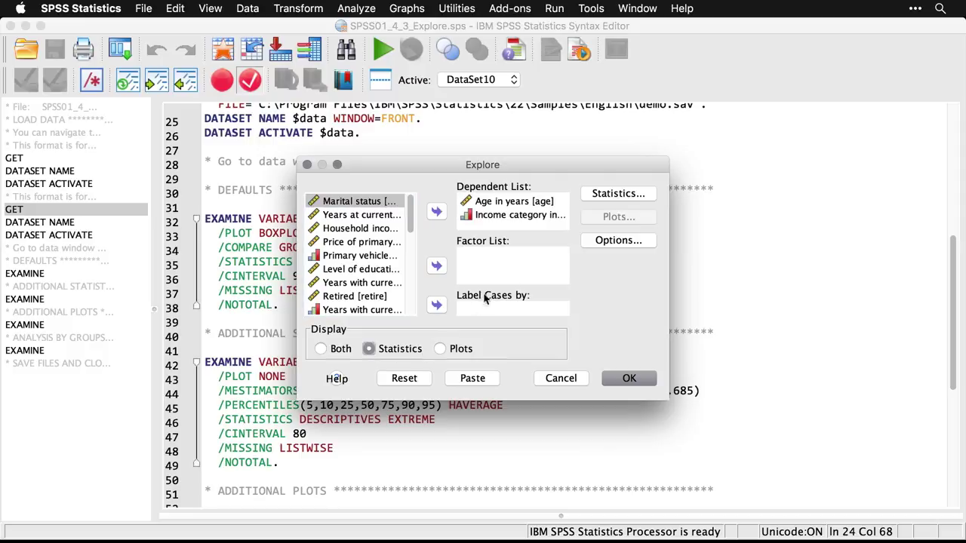
click(630, 200)
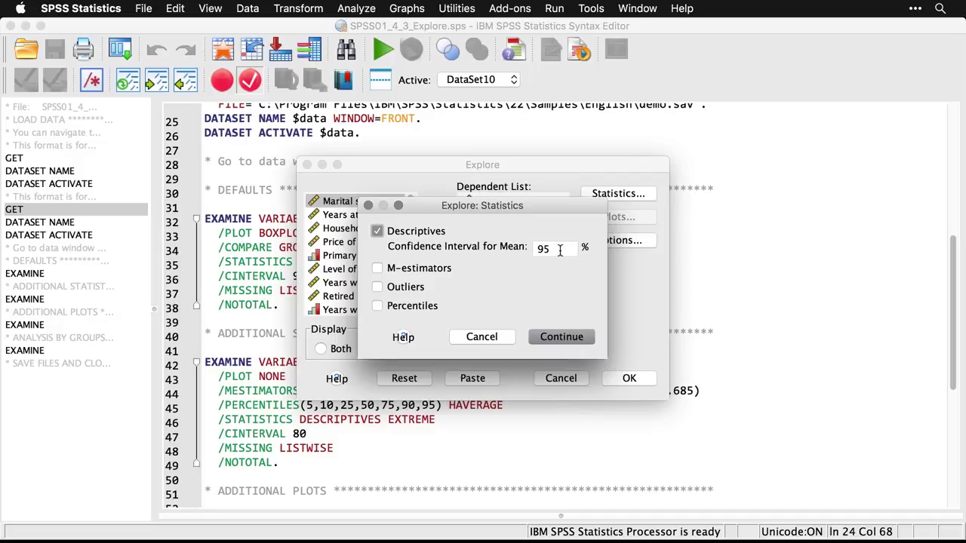
drag(560, 250, 523, 249)
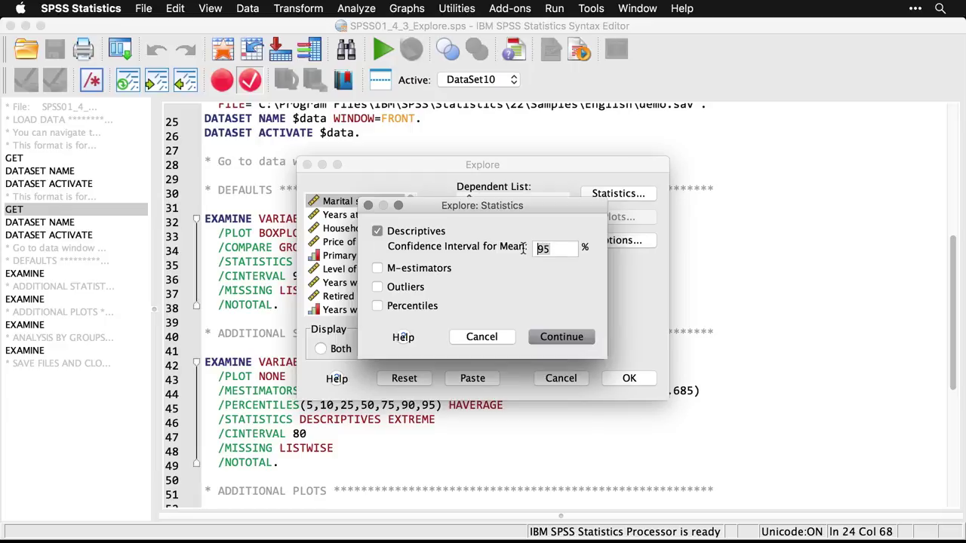
text(80)
click(378, 270)
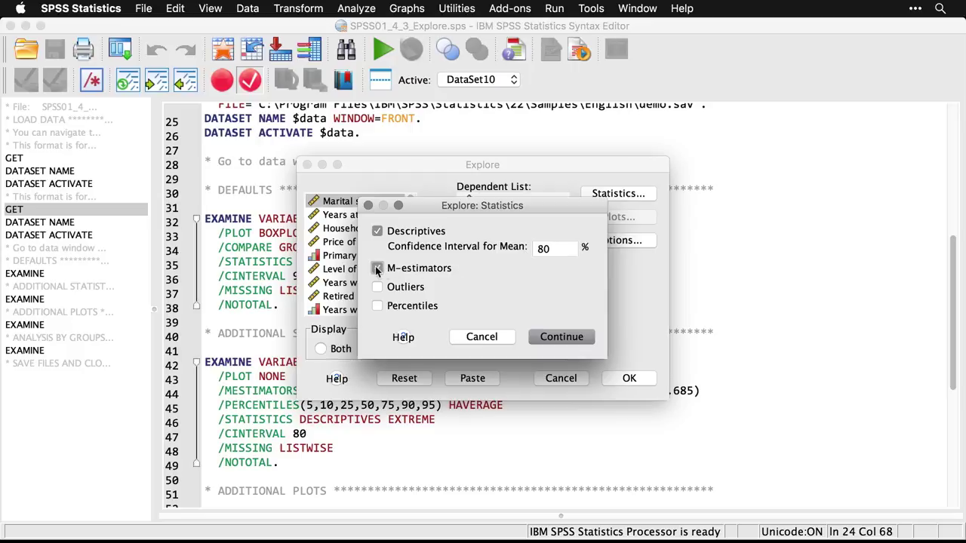
click(377, 289)
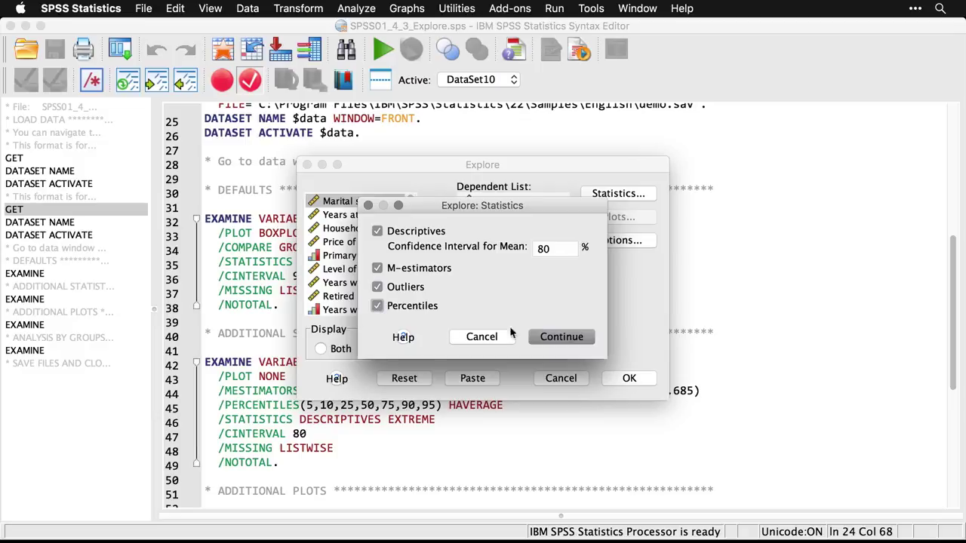
click(560, 337)
click(629, 379)
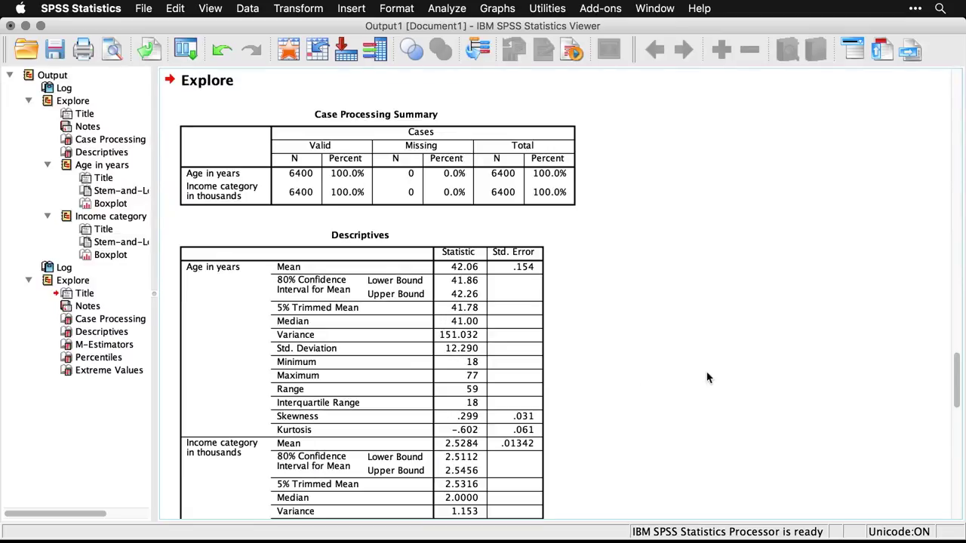
scroll(708, 377, down, 2)
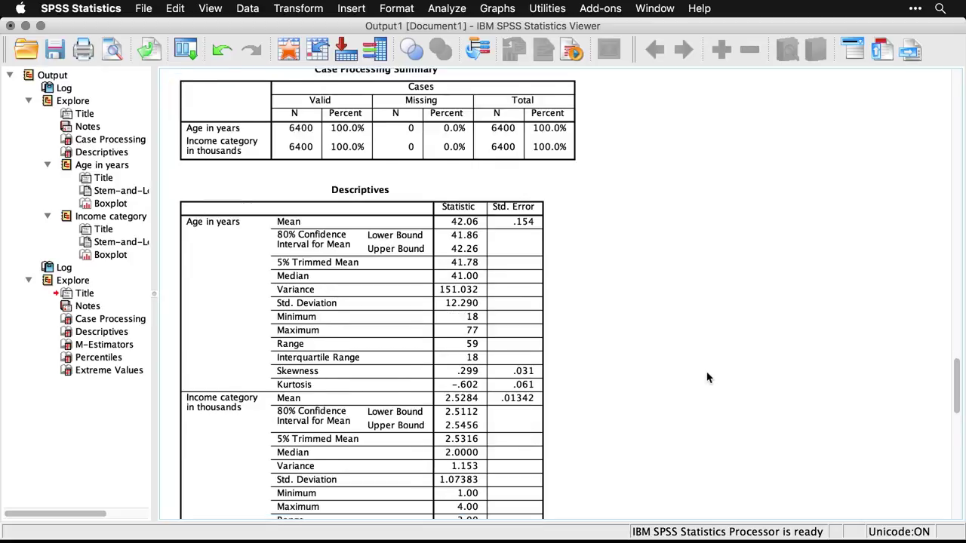
scroll(707, 377, down, 3)
scroll(707, 377, down, 5)
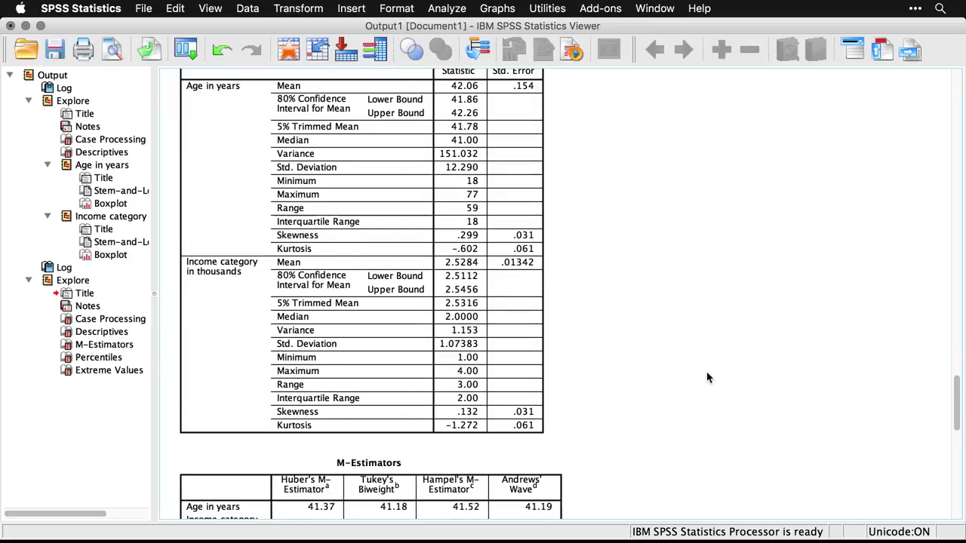
scroll(708, 378, down, 2)
scroll(708, 378, down, 7)
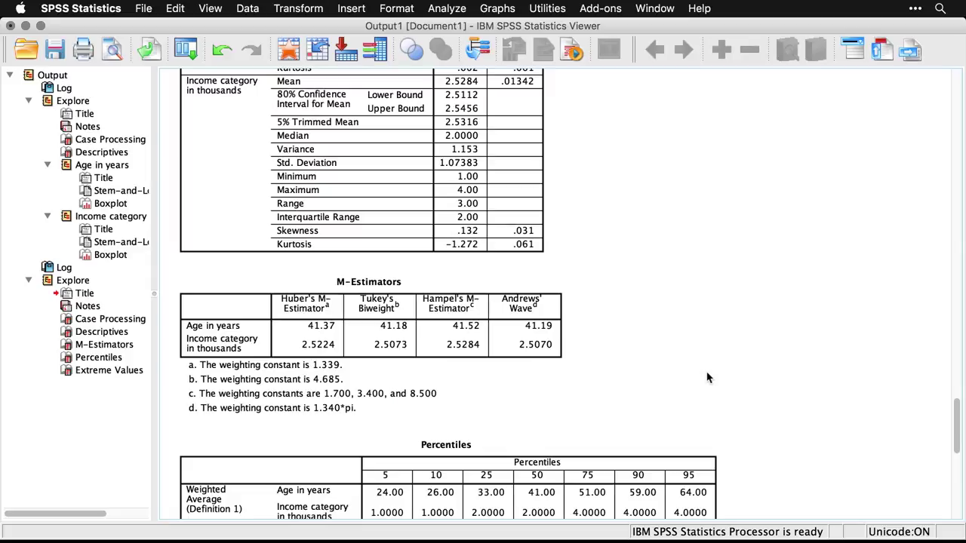
click(419, 339)
key(super+grave)
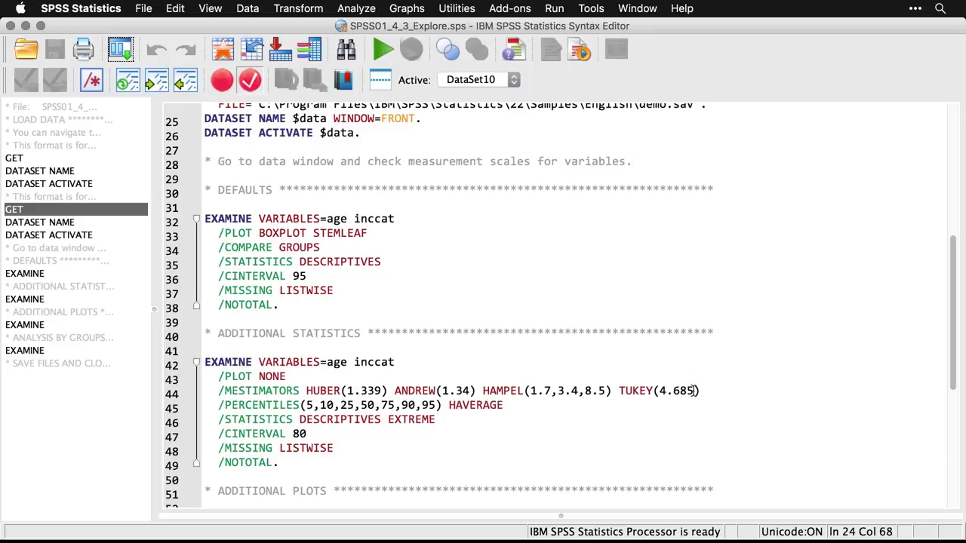
key(super+r)
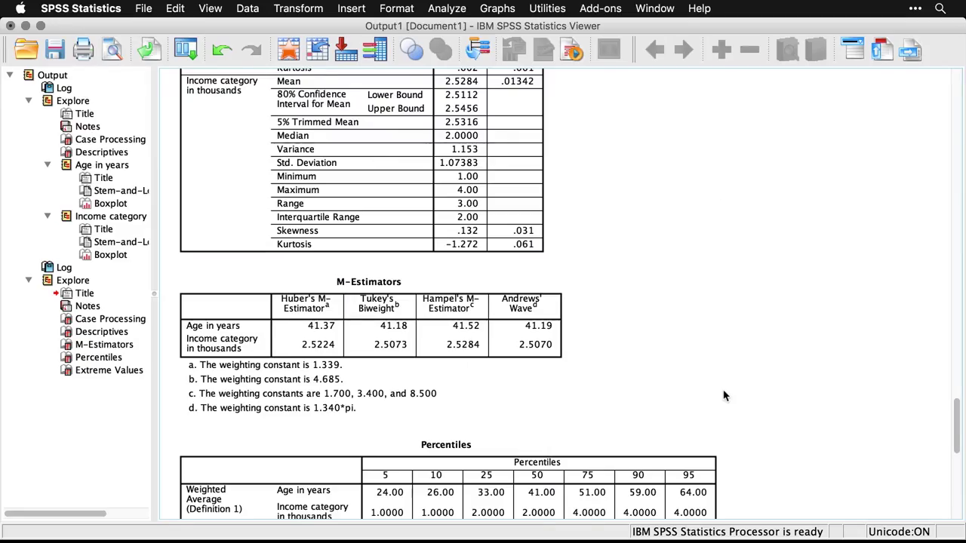
Scroll through the Percentiles and Extreme Values tables, then return to the Explore syntax
scroll(723, 396, down, 4)
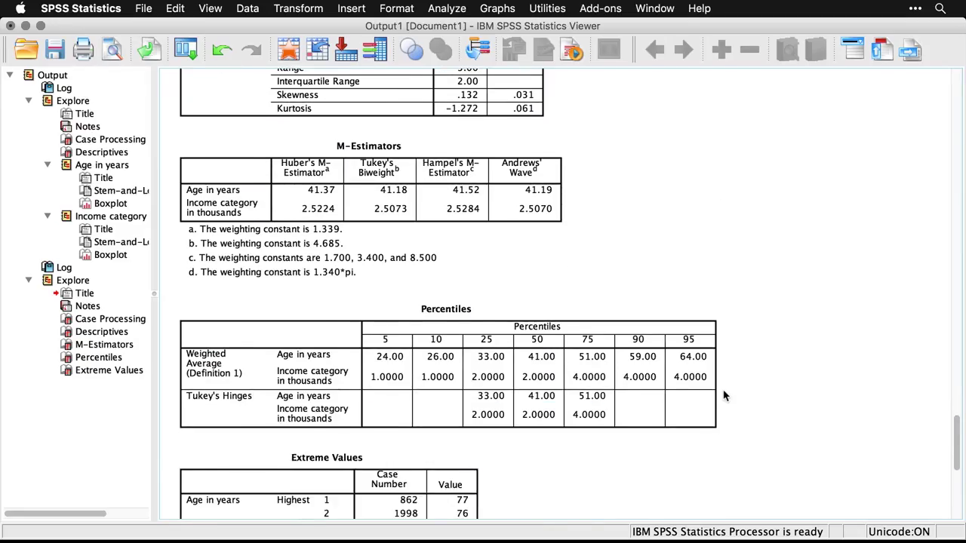
scroll(723, 396, down, 6)
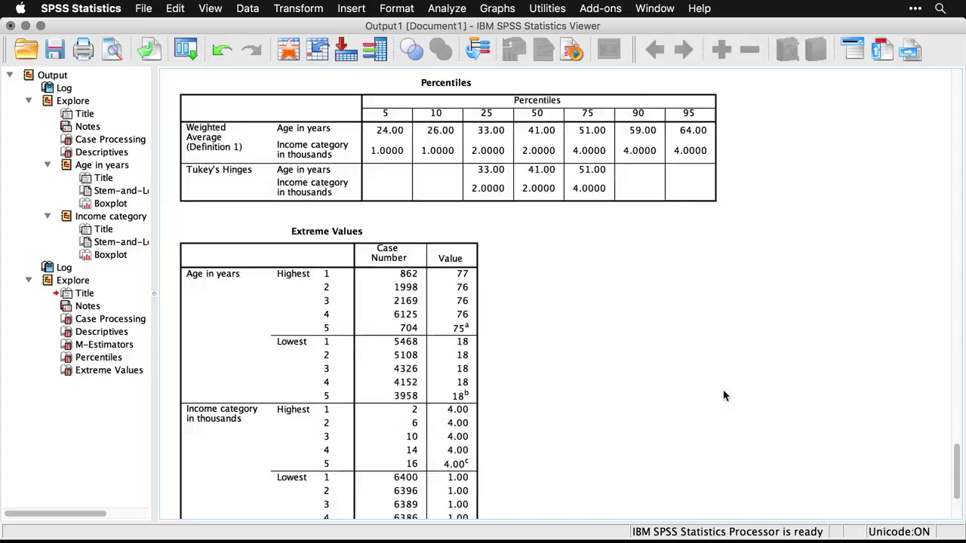
scroll(724, 395, down, 3)
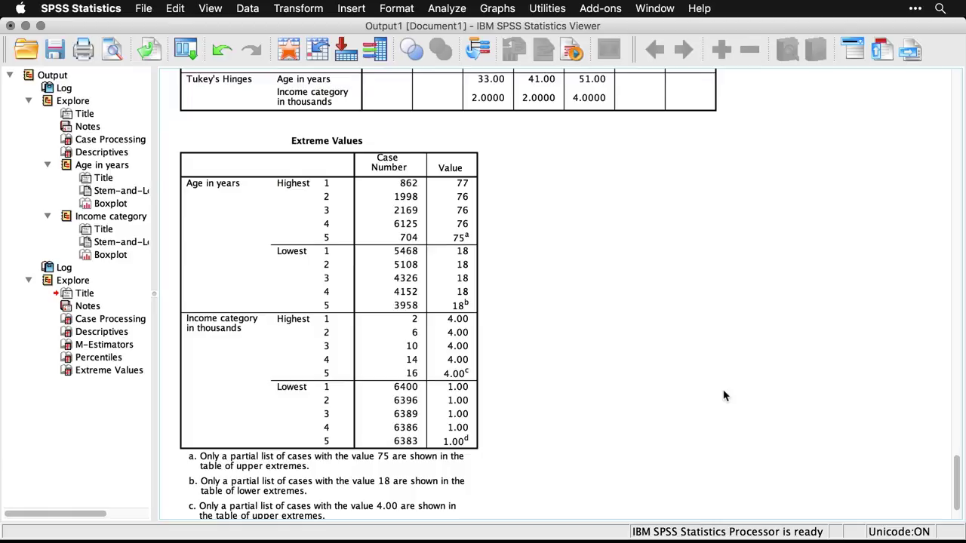
key(super+grave)
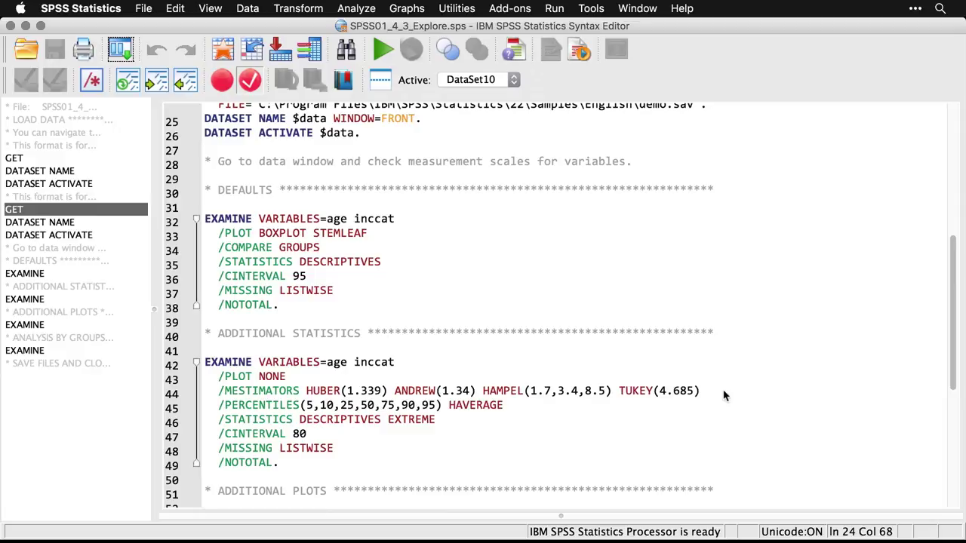
Rerun Explore with plots only, adding histograms and normality plots with tests
scroll(723, 396, down, 5)
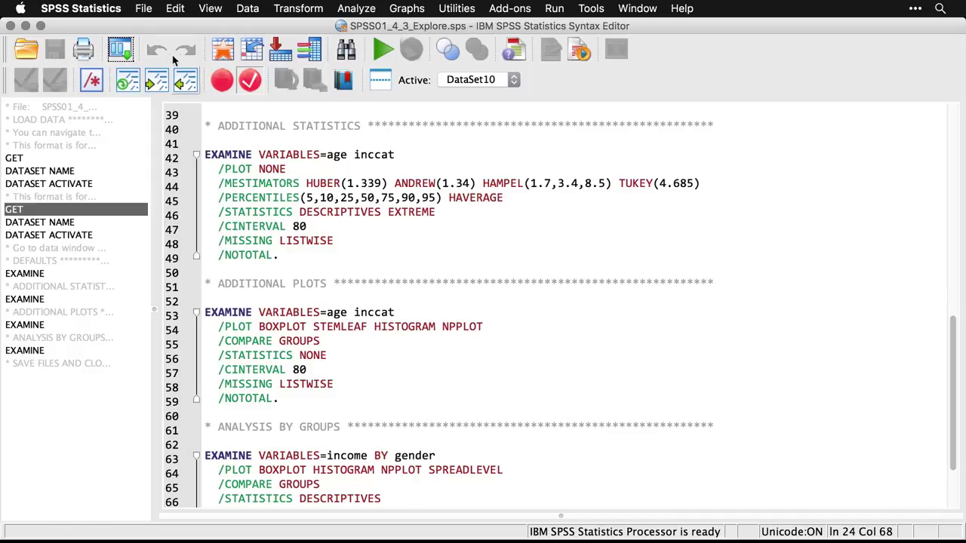
click(119, 50)
click(142, 74)
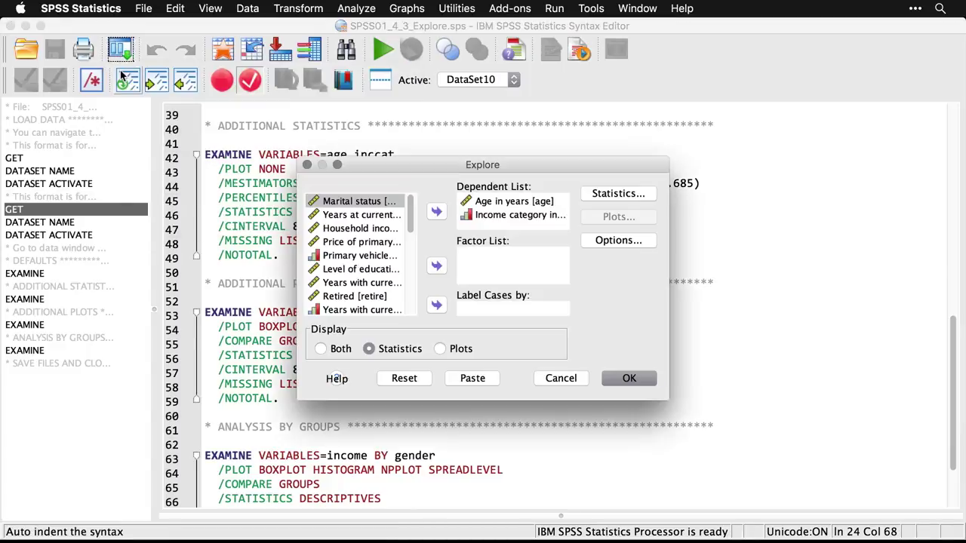
click(440, 350)
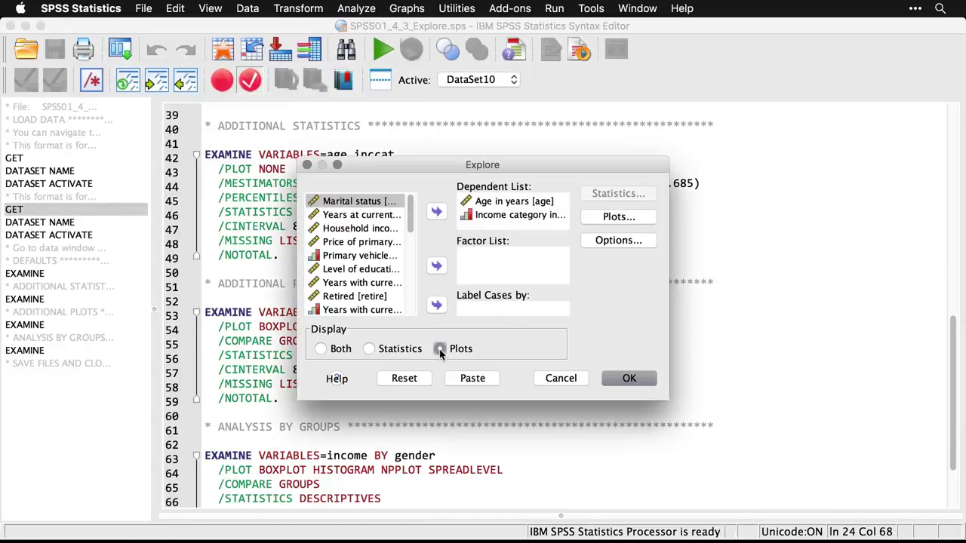
click(627, 220)
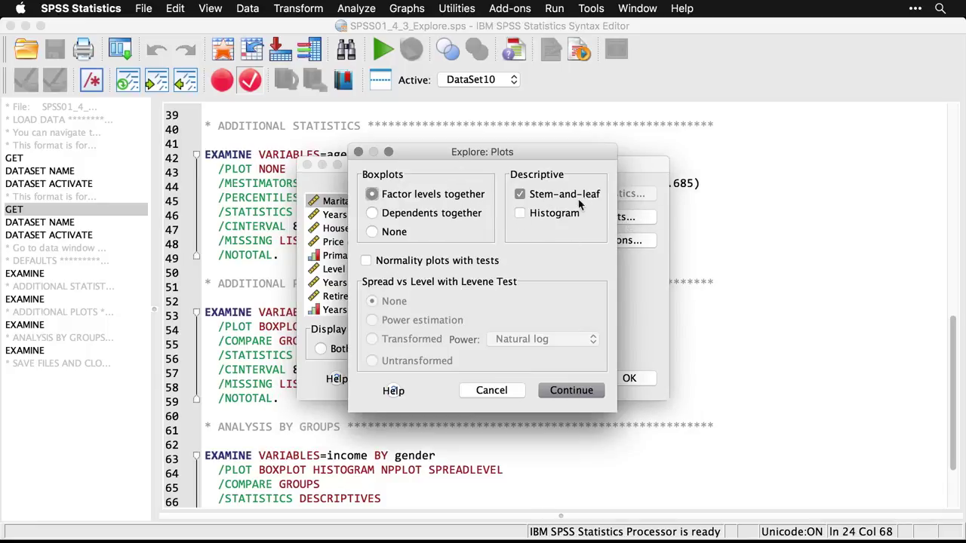
click(520, 215)
click(367, 261)
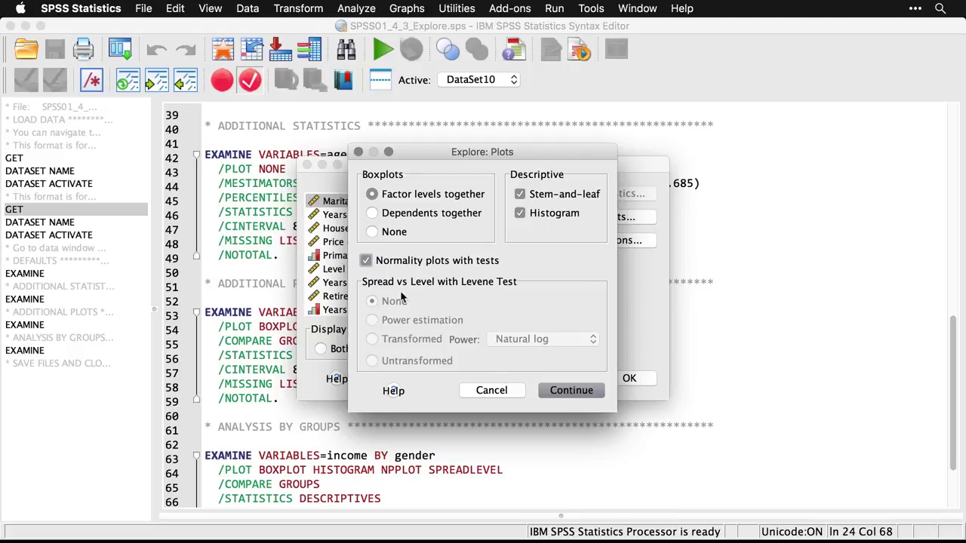
click(577, 394)
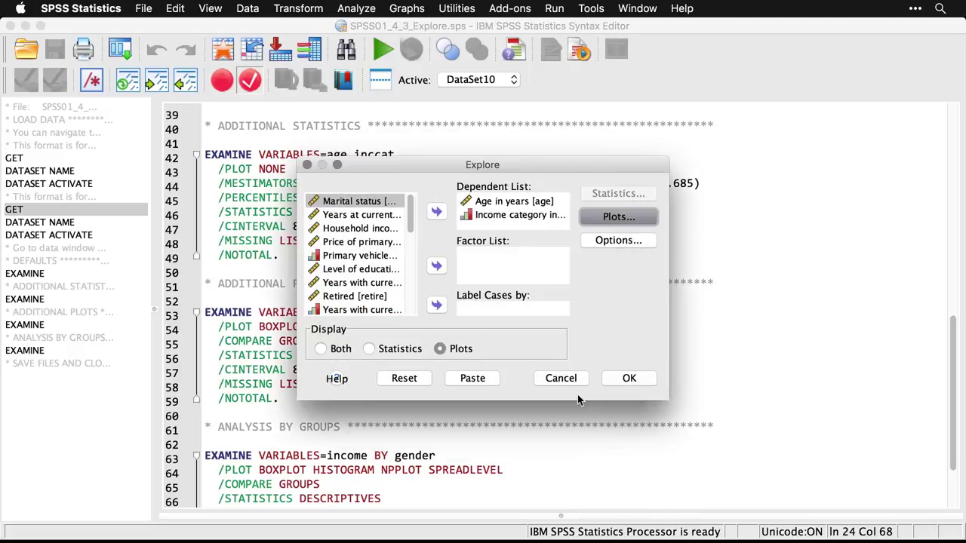
click(638, 382)
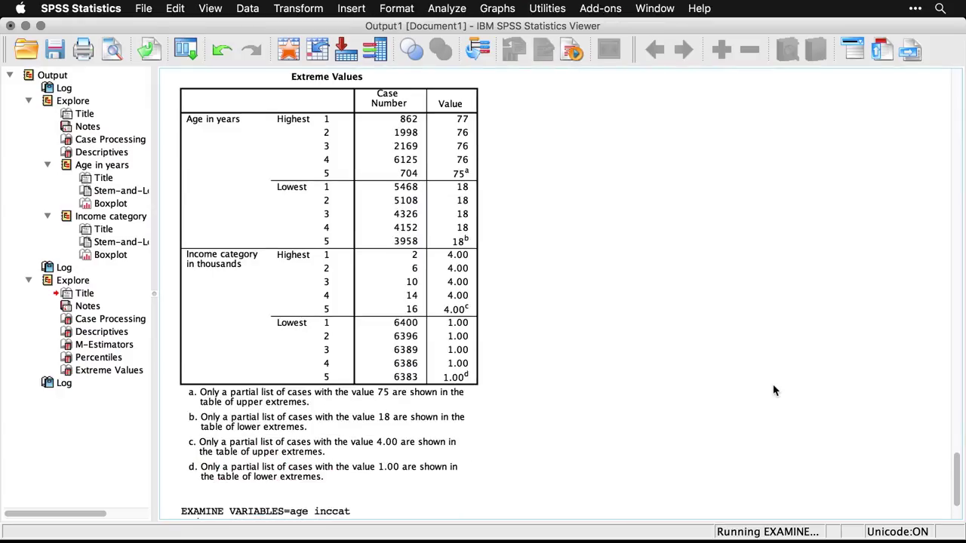
Scroll past Tests of Normality, the histogram and Q-Q plots to the Age in years boxplot
scroll(773, 390, down, 3)
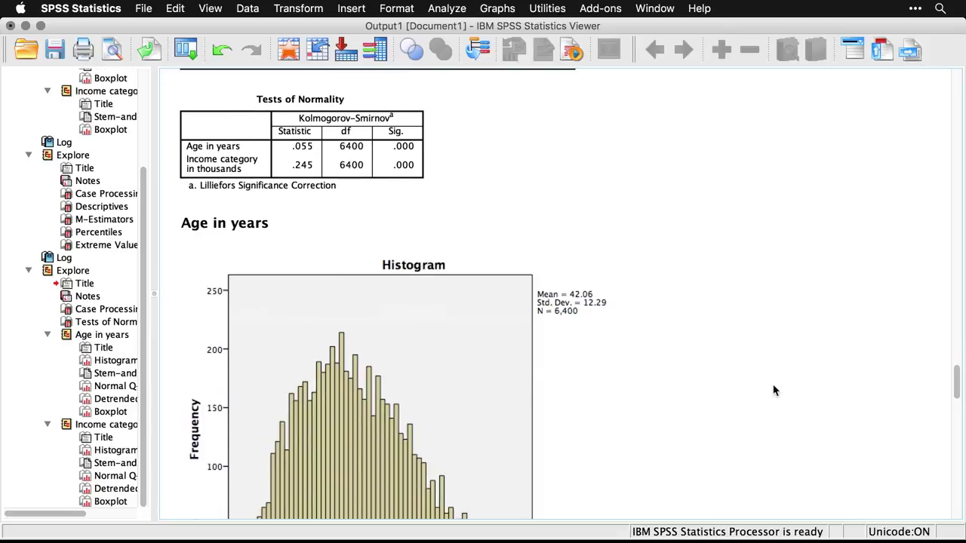
scroll(773, 390, down, 2)
scroll(773, 390, down, 8)
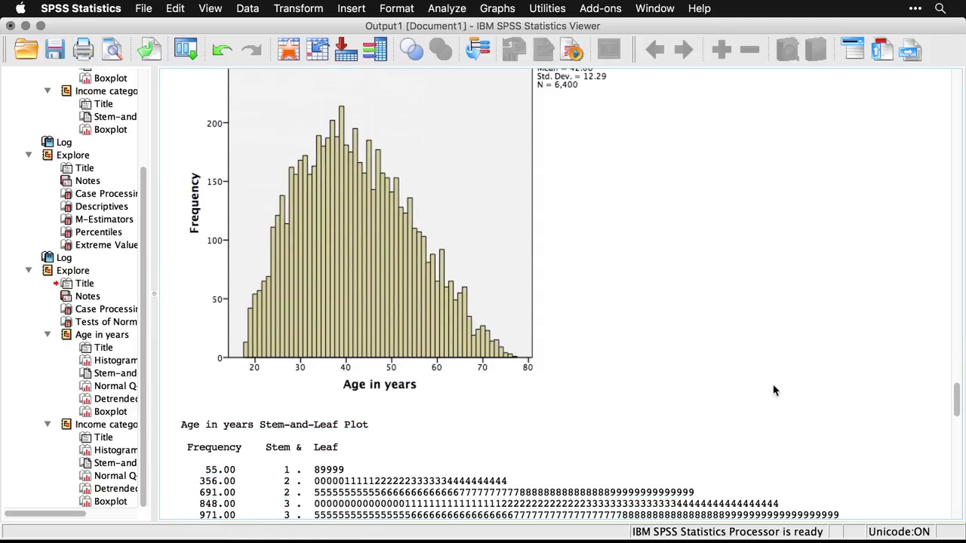
scroll(773, 391, down, 9)
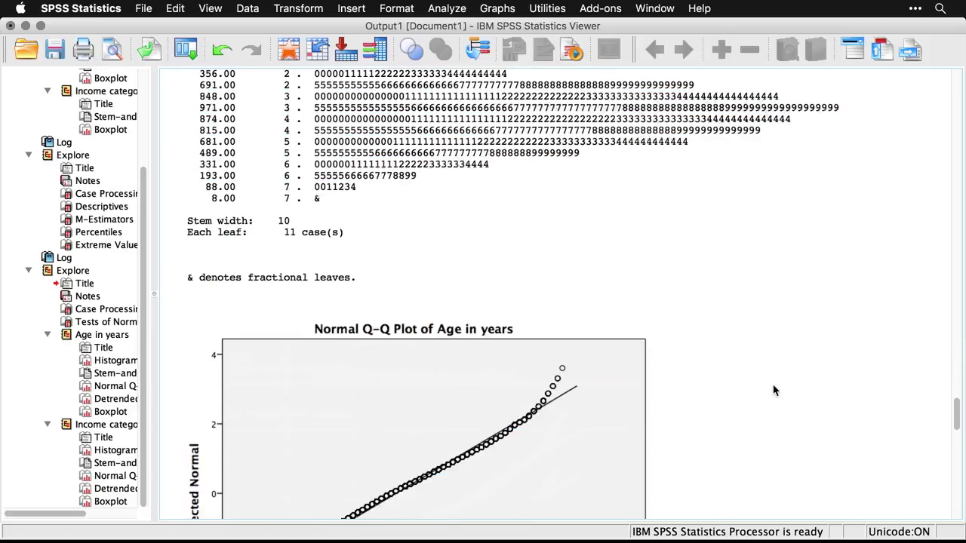
scroll(774, 390, down, 1)
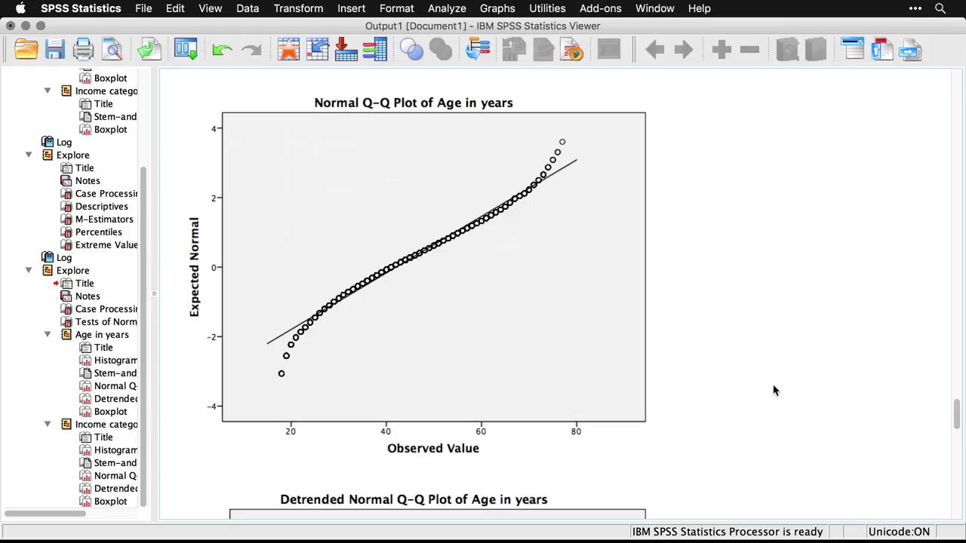
click(536, 398)
scroll(749, 360, down, 8)
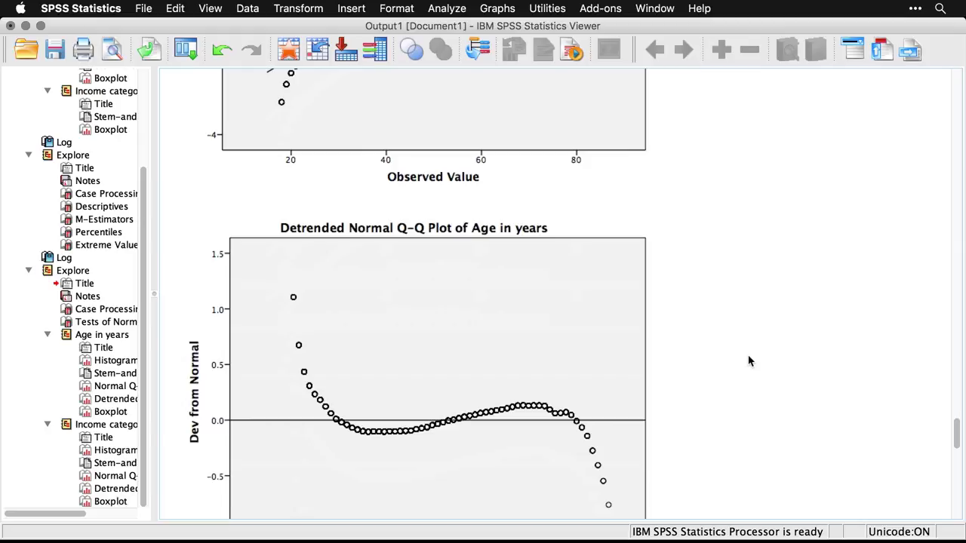
scroll(749, 360, down, 9)
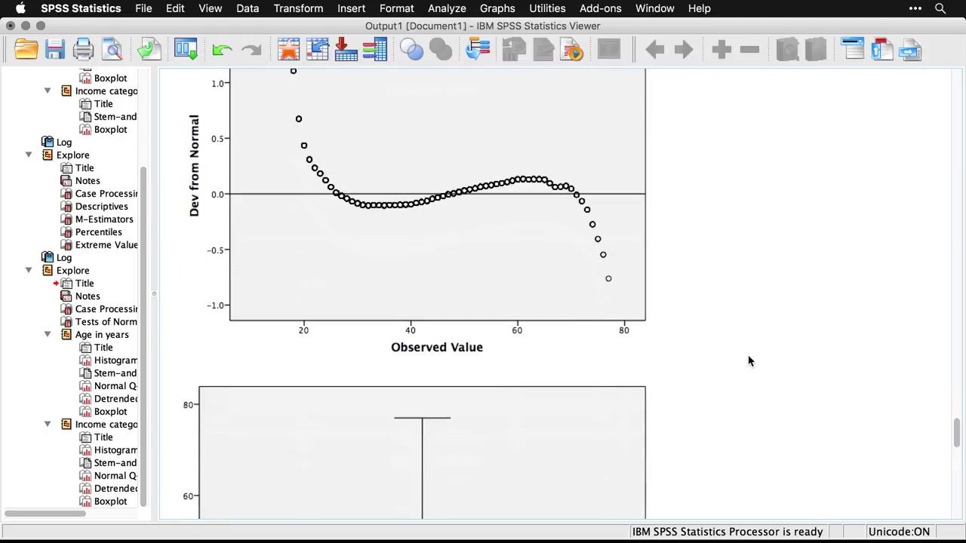
scroll(749, 361, down, 5)
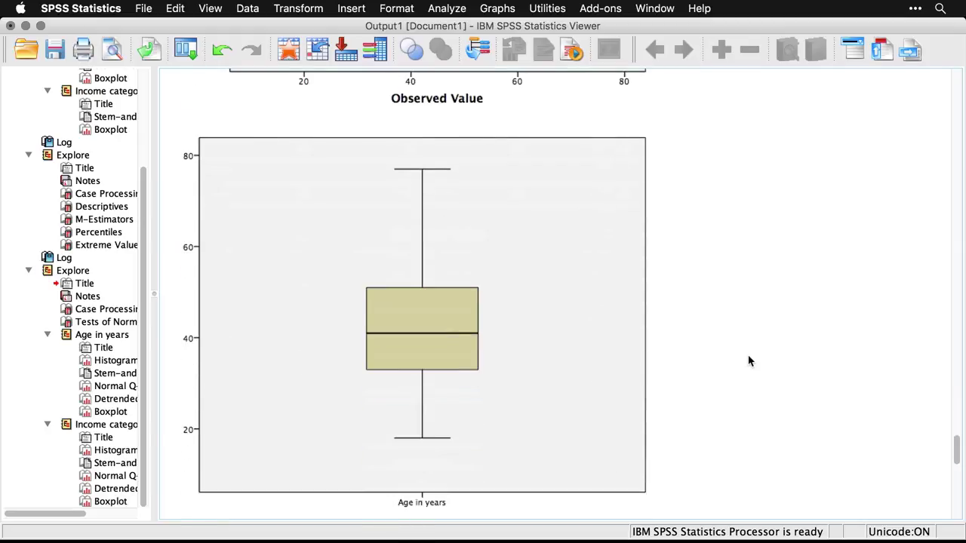
Scroll through the income category histogram, stem-and-leaf and Q-Q plots to its 2.0–4.0 boxplot
scroll(748, 360, down, 11)
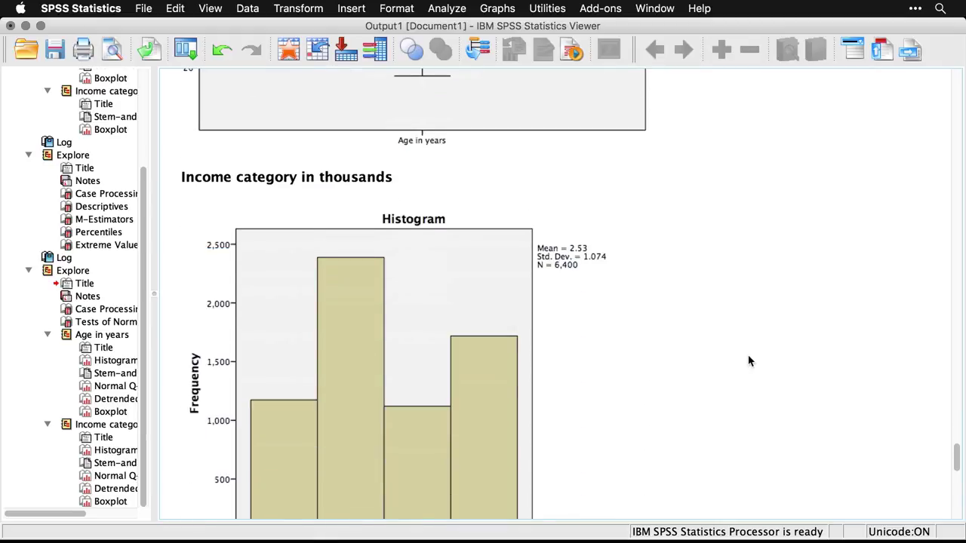
scroll(749, 361, down, 8)
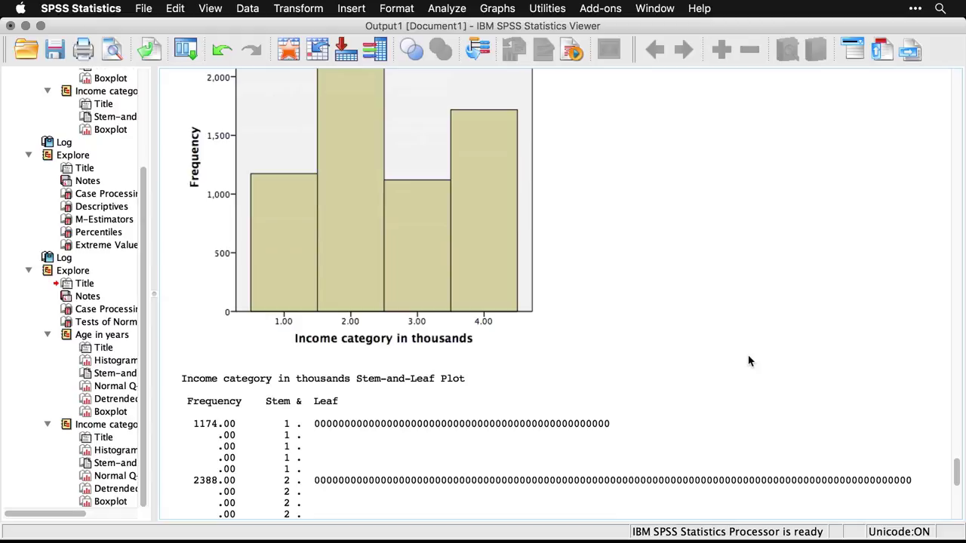
scroll(749, 360, down, 12)
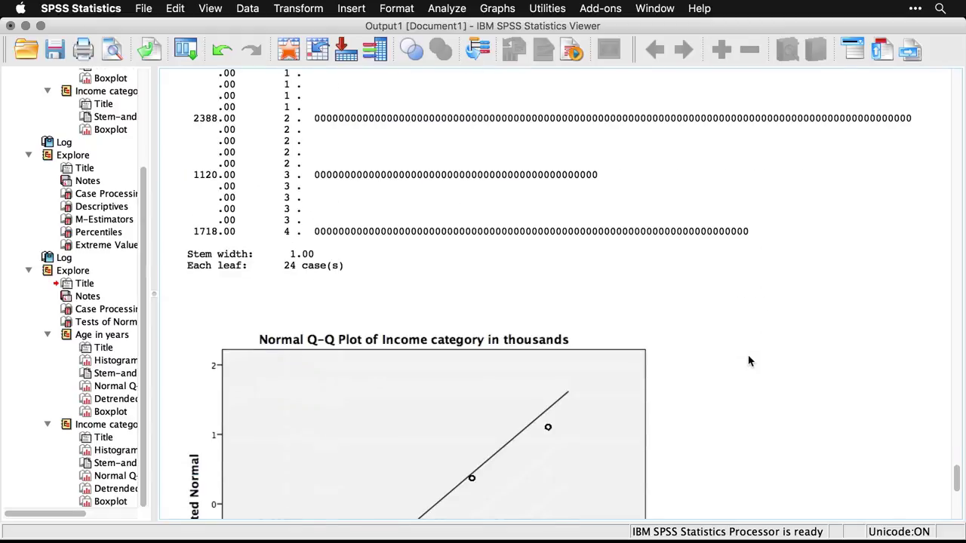
scroll(749, 361, down, 2)
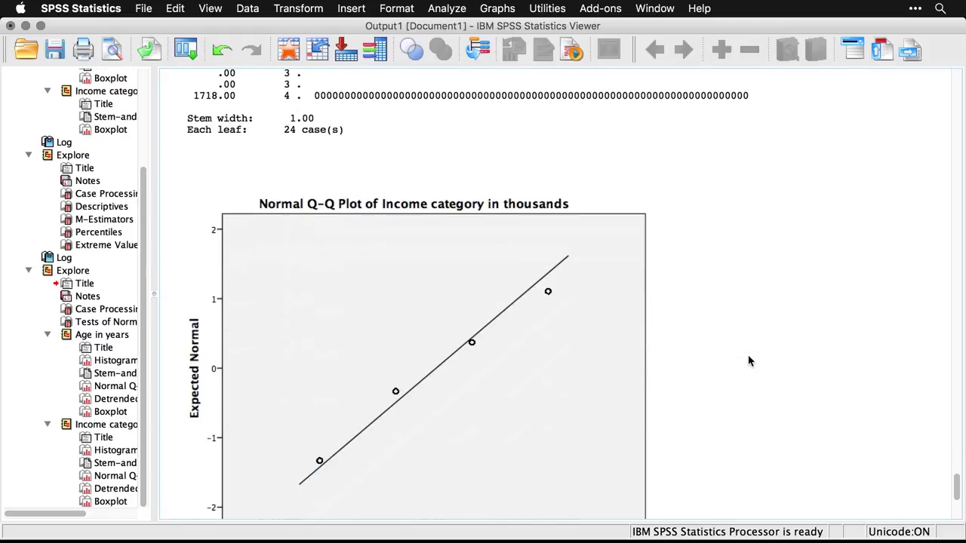
scroll(749, 360, down, 1)
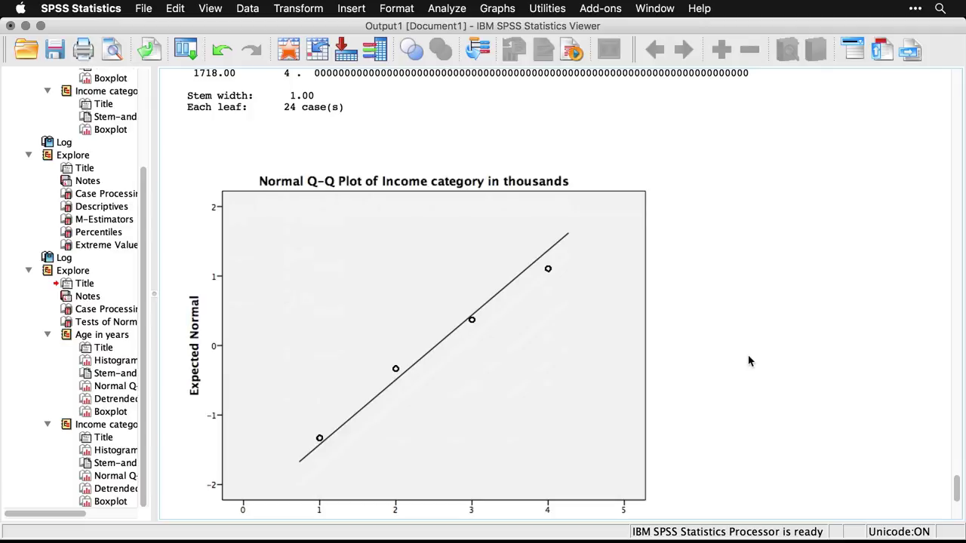
scroll(749, 361, down, 5)
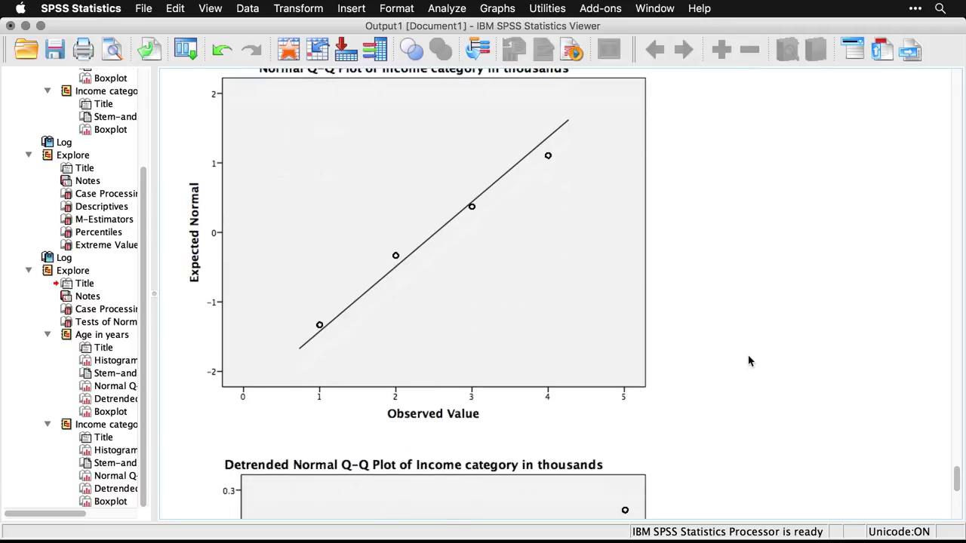
scroll(749, 361, down, 10)
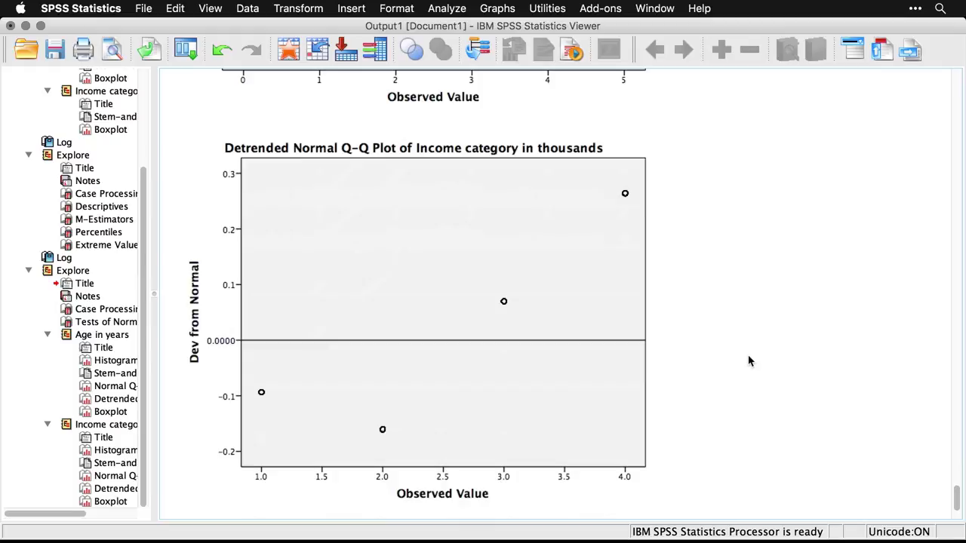
scroll(749, 360, down, 14)
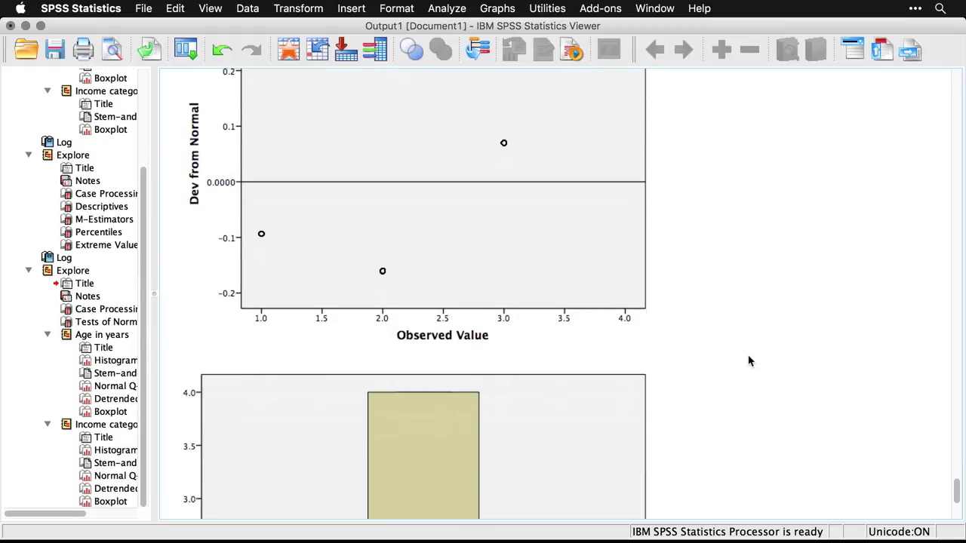
scroll(749, 361, down, 1)
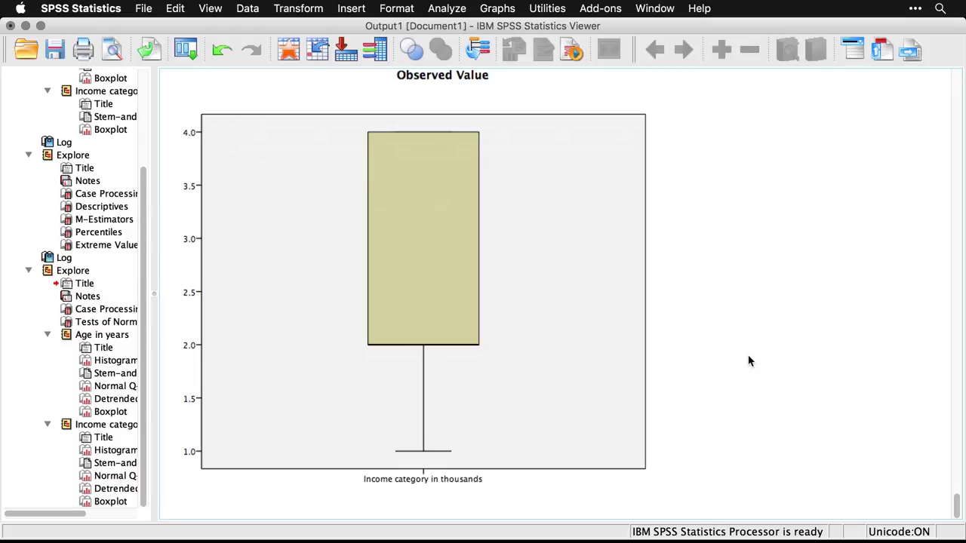
Bring the SPSS01_4_3_Explore.sps syntax window back to the front
key(super+grave)
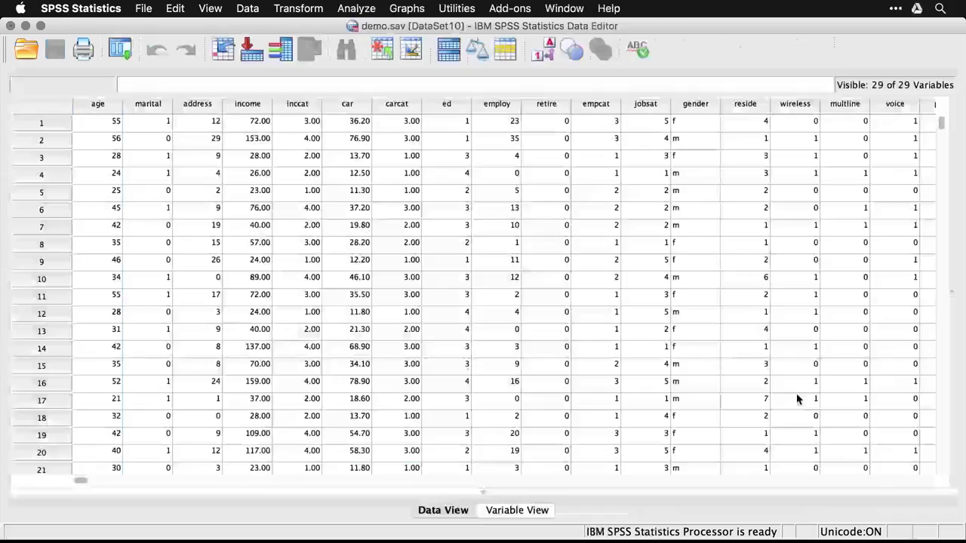
key(super+grave)
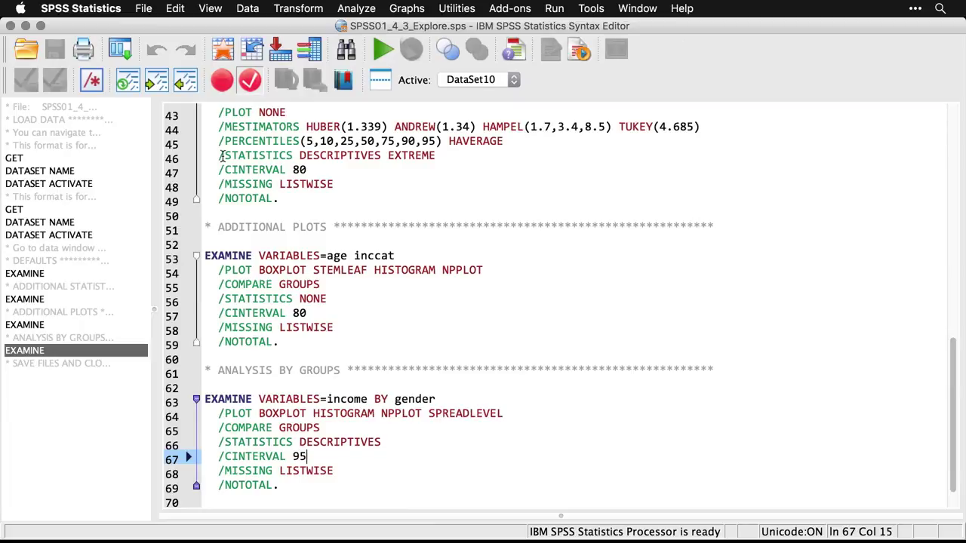
Reset the Explore dialog for Household income by Gender factor, displaying plots only
click(123, 50)
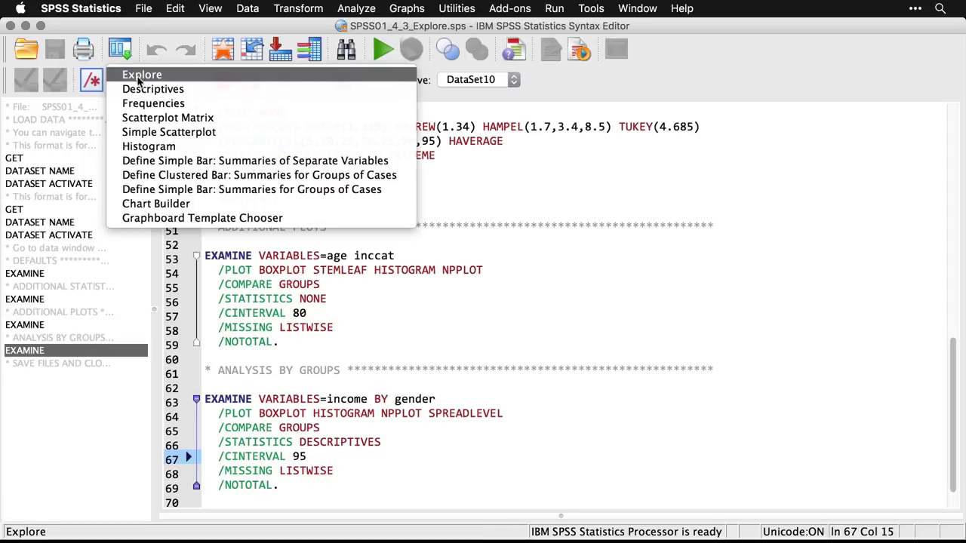
click(140, 76)
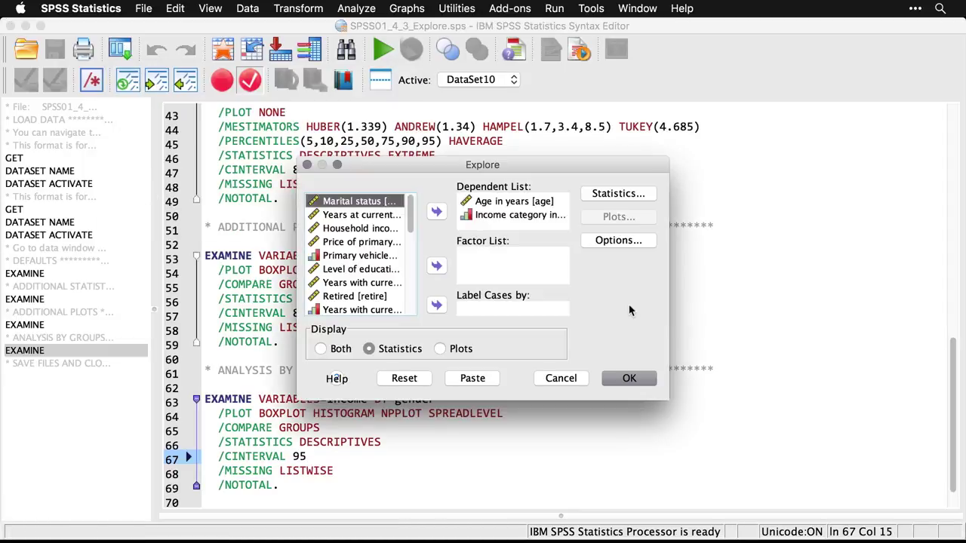
click(405, 379)
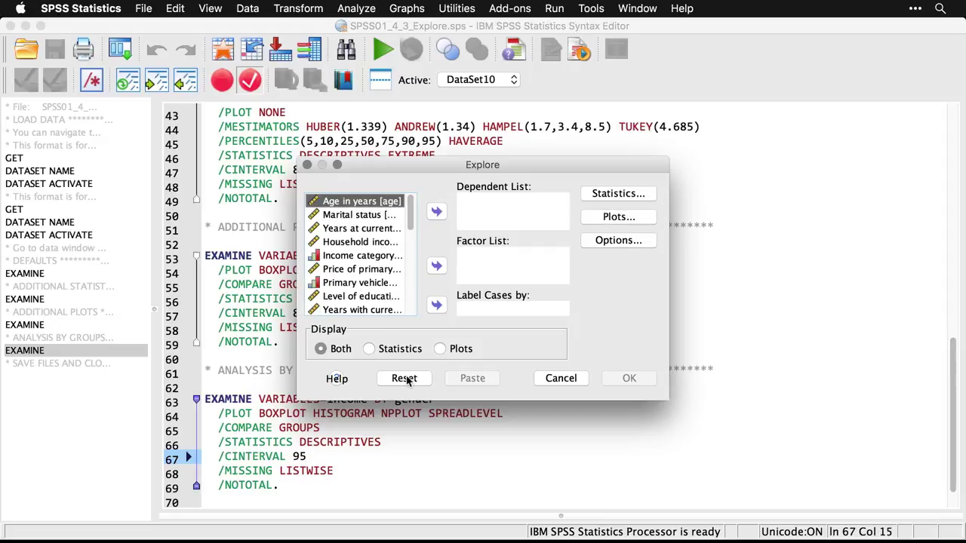
click(370, 243)
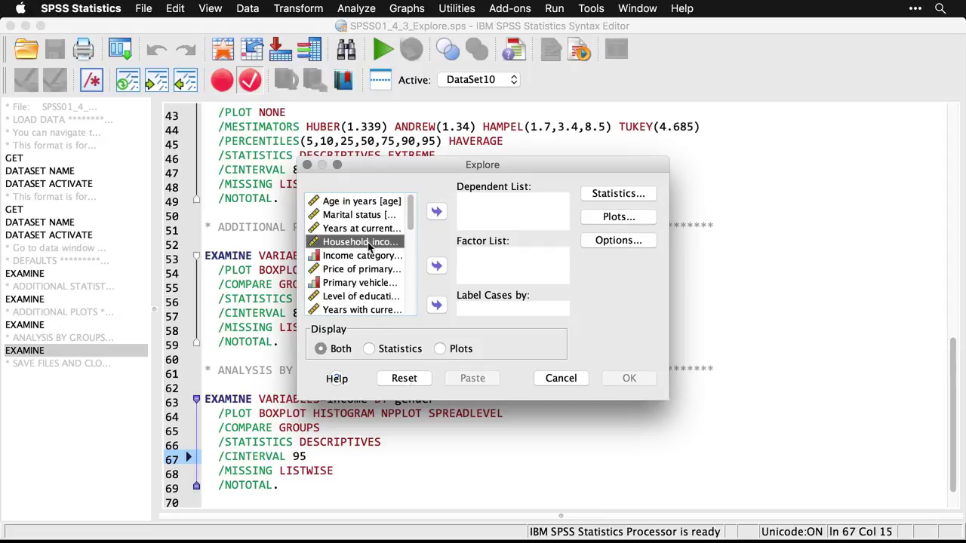
click(436, 212)
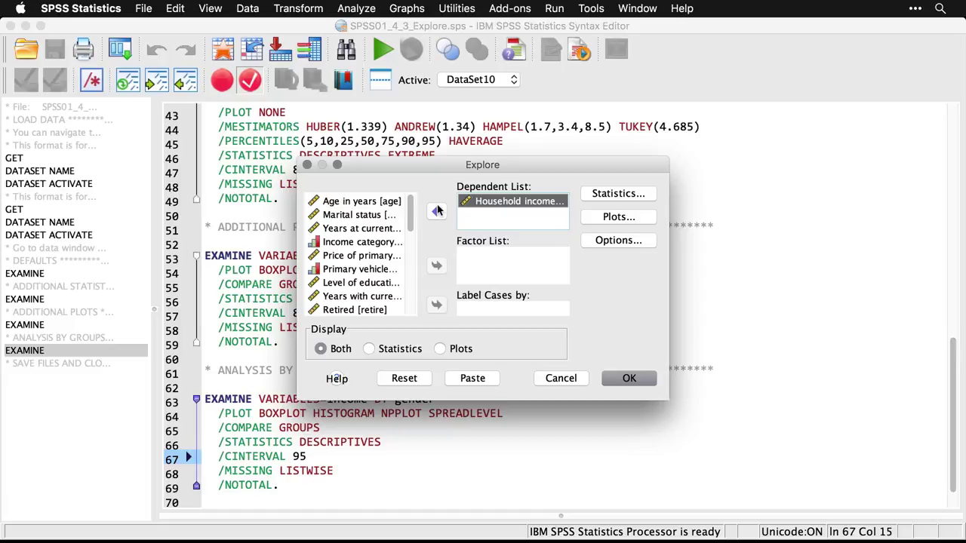
scroll(406, 283, down, 3)
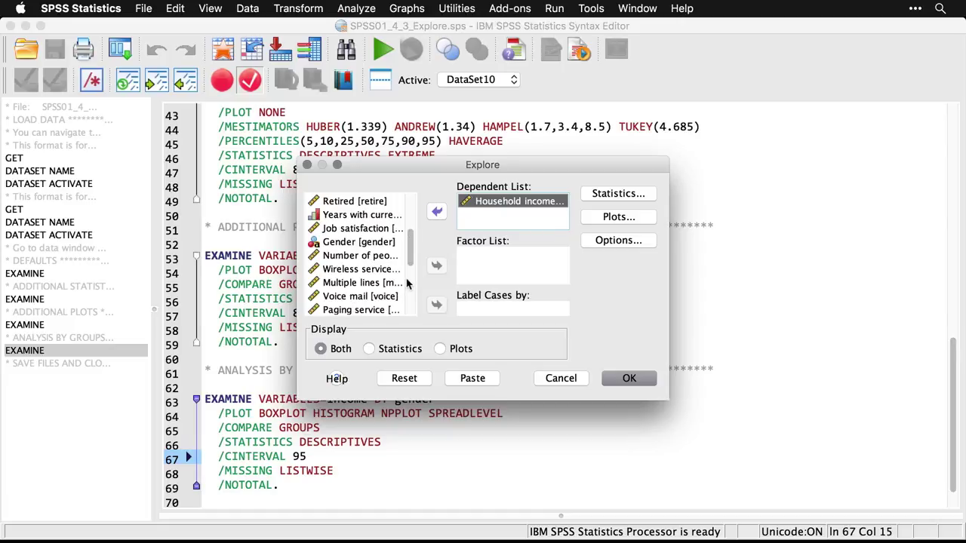
click(338, 246)
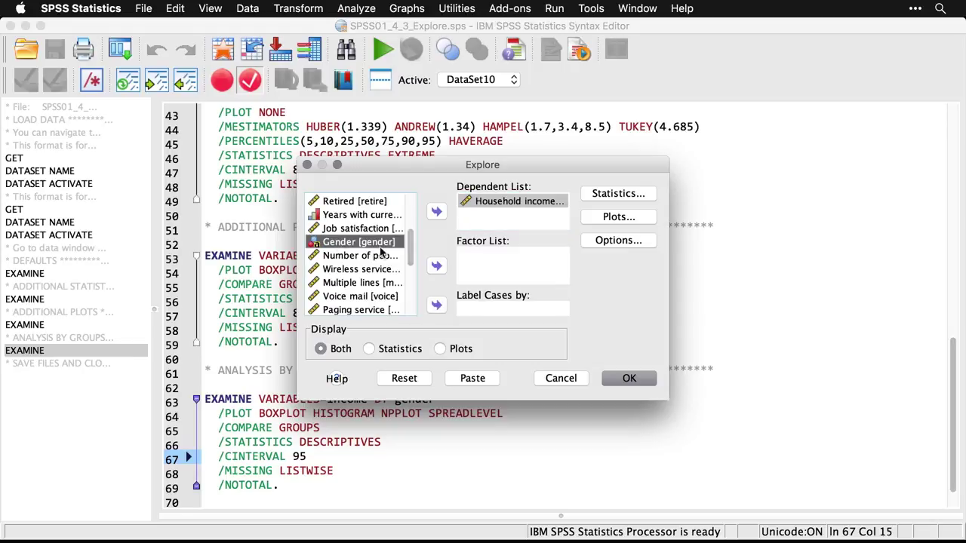
click(436, 268)
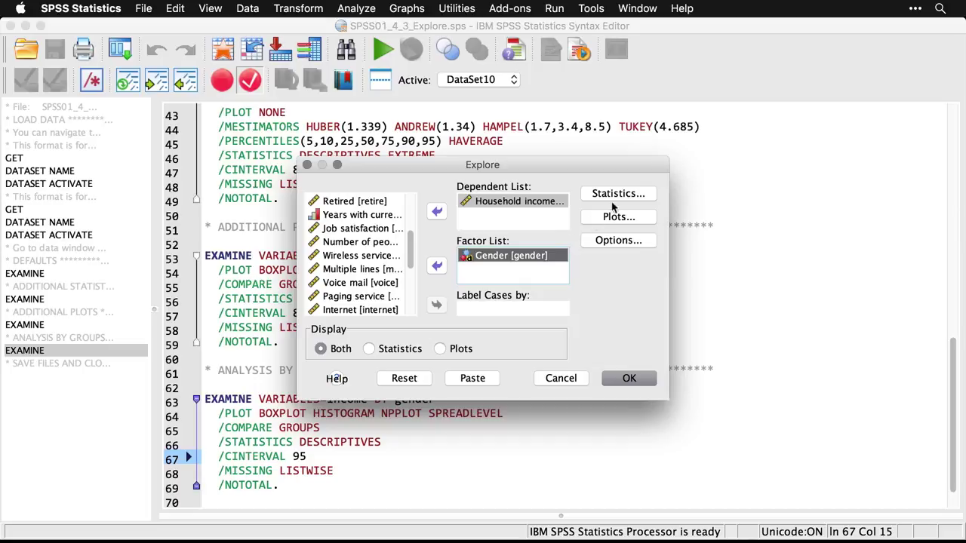
click(440, 349)
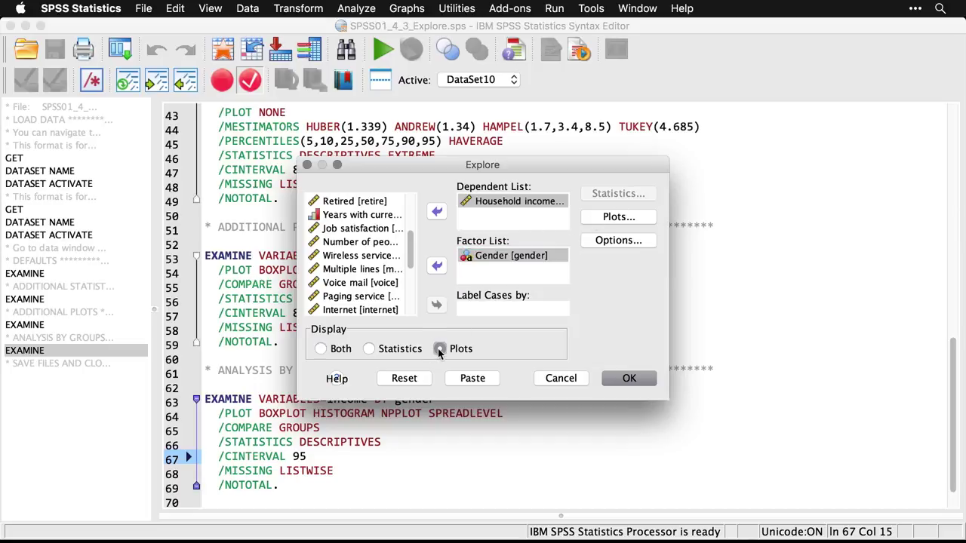
Replace stem-and-leaf with histograms, add normality plots with tests and power-estimation spread-vs-level, then run
click(619, 218)
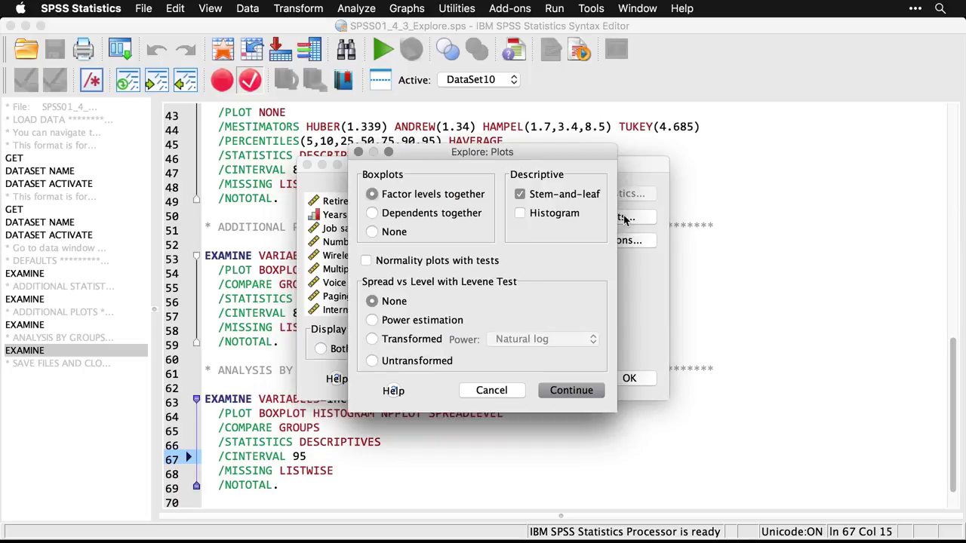
click(520, 195)
click(520, 214)
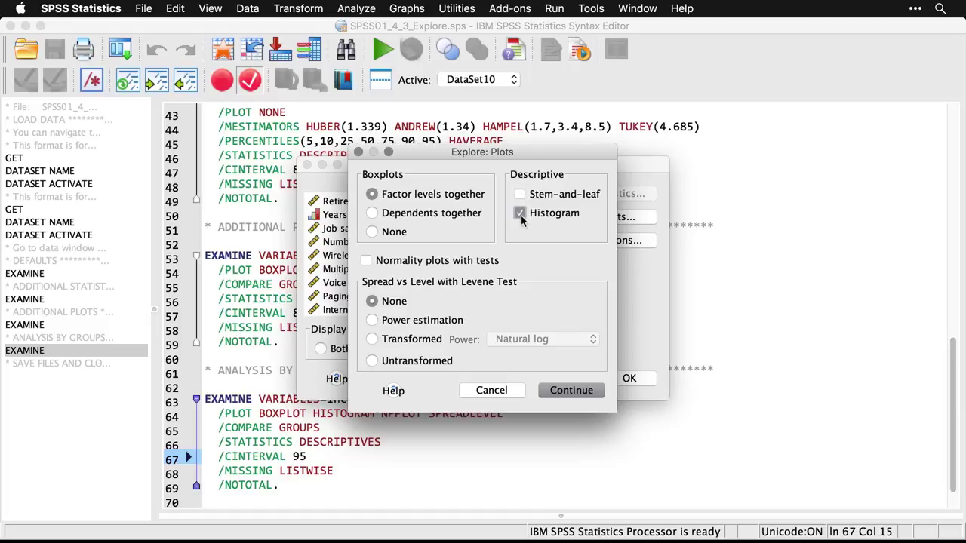
click(367, 261)
click(372, 320)
click(569, 393)
click(633, 378)
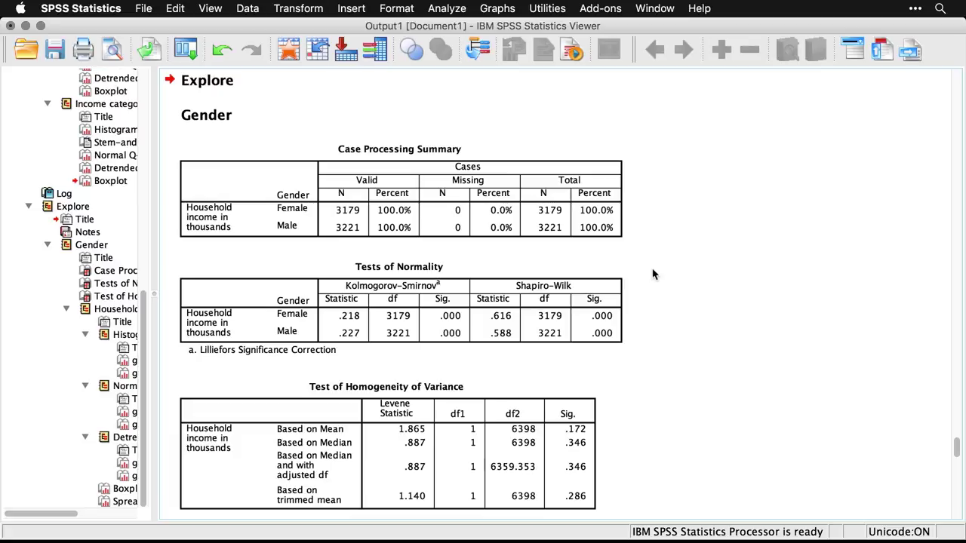
Scroll past the Tests of Normality to Levene's Test of Homogeneity of Variance (mean-based 1.865, Sig. .172)
click(532, 349)
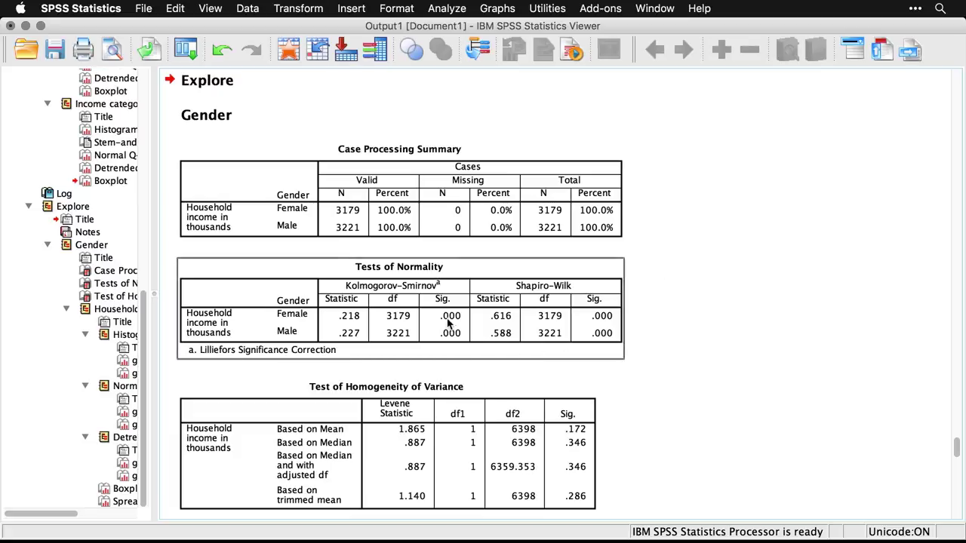
click(669, 354)
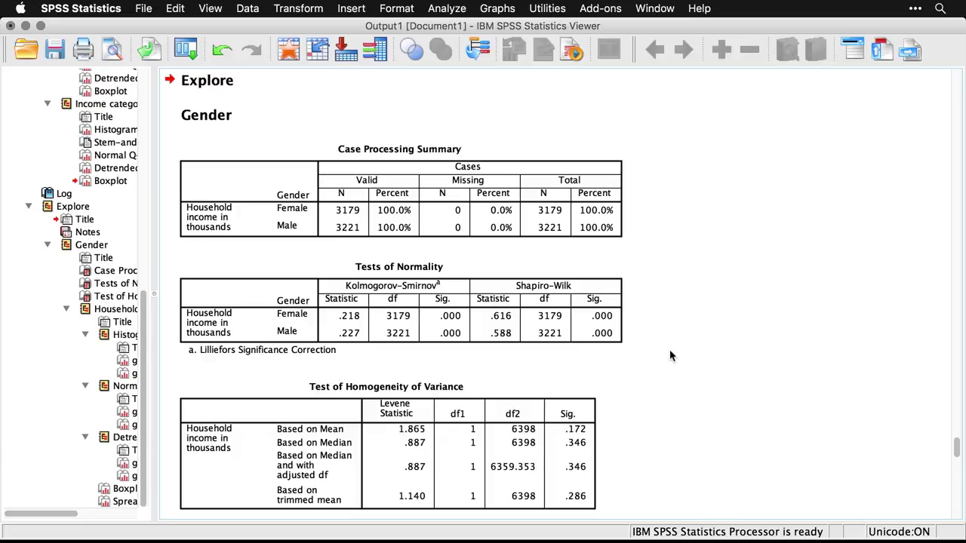
scroll(671, 356, down, 2)
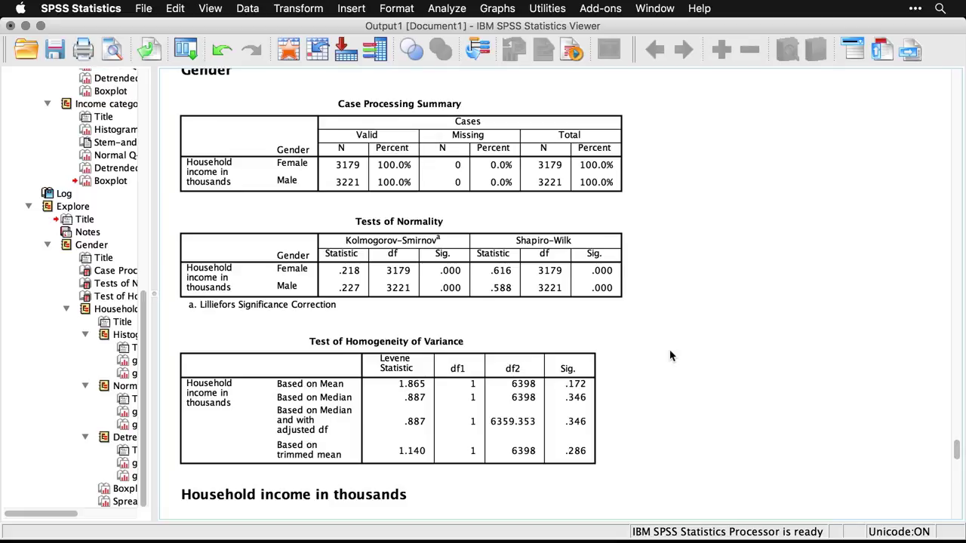
click(543, 398)
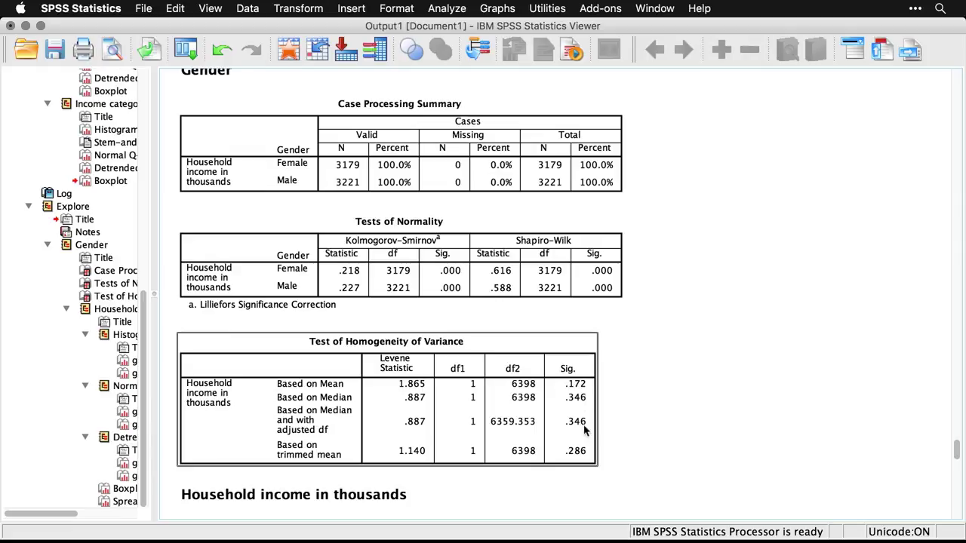
click(639, 467)
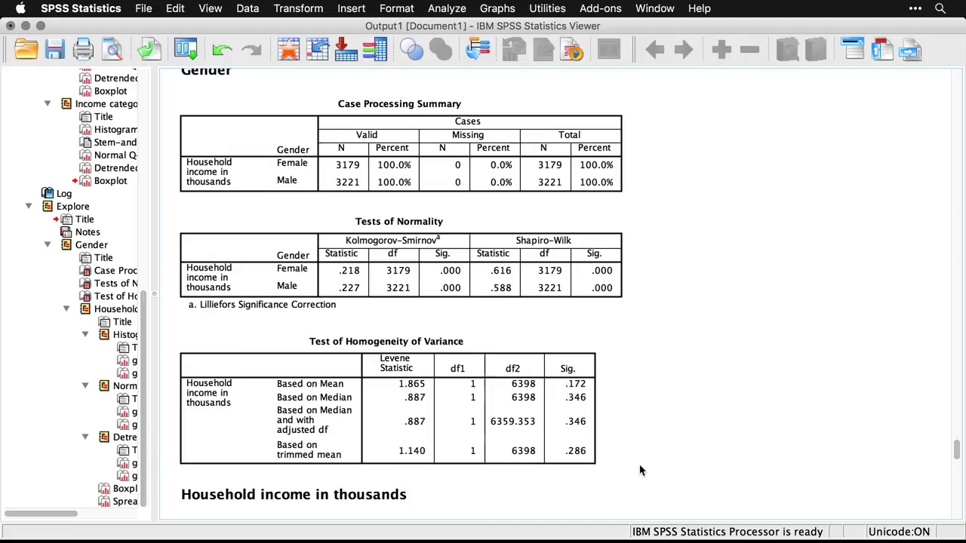
Scroll through the gender histograms down to the Female Normal Q-Q plot
scroll(640, 471, down, 5)
scroll(640, 471, down, 7)
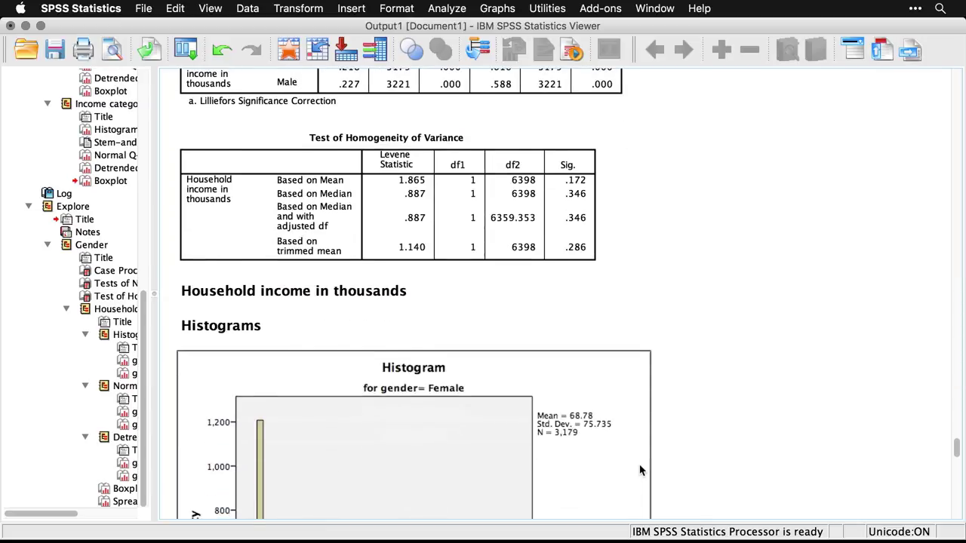
scroll(741, 465, down, 3)
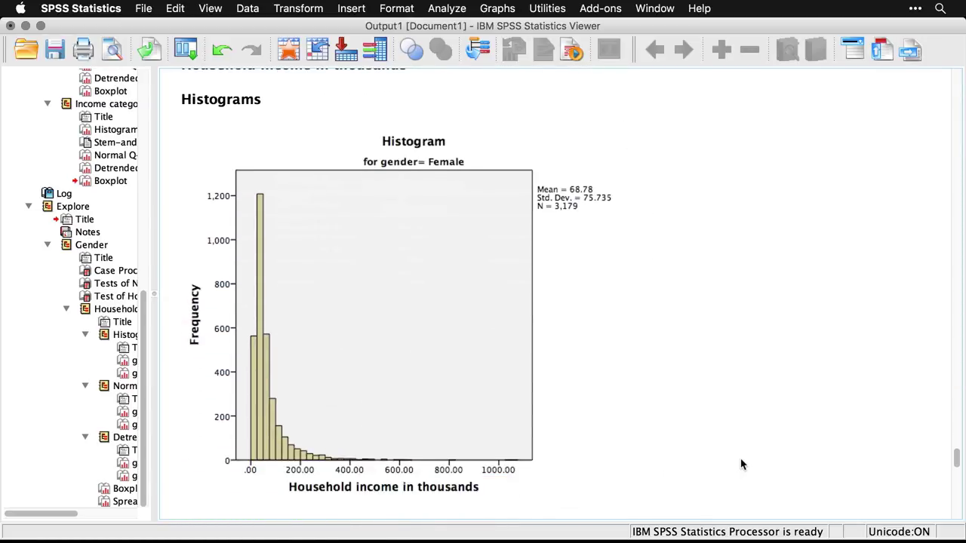
scroll(741, 465, down, 8)
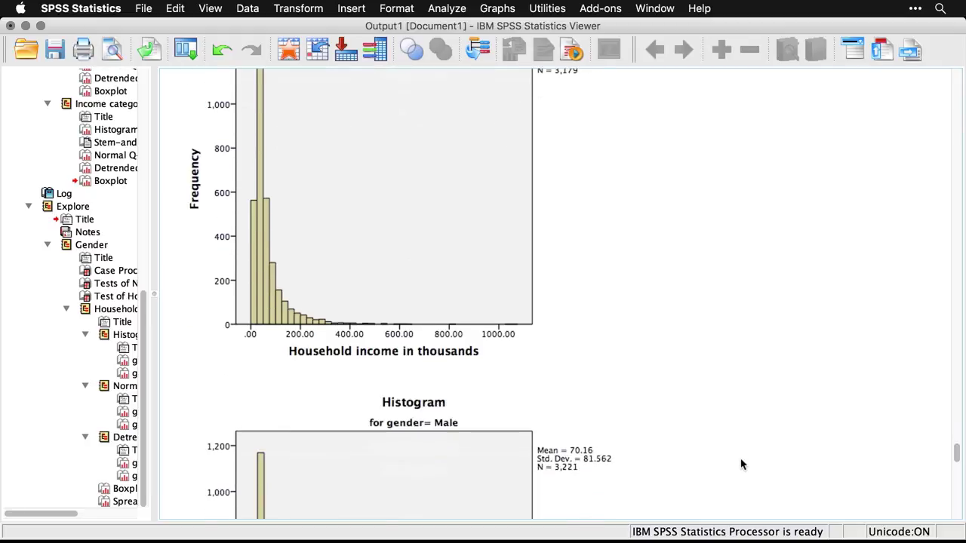
scroll(741, 464, down, 2)
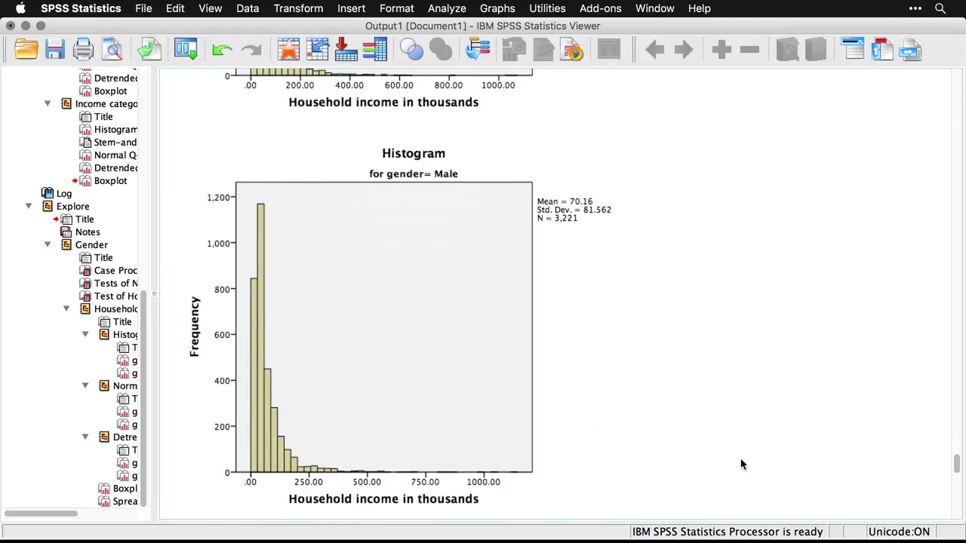
scroll(741, 464, down, 18)
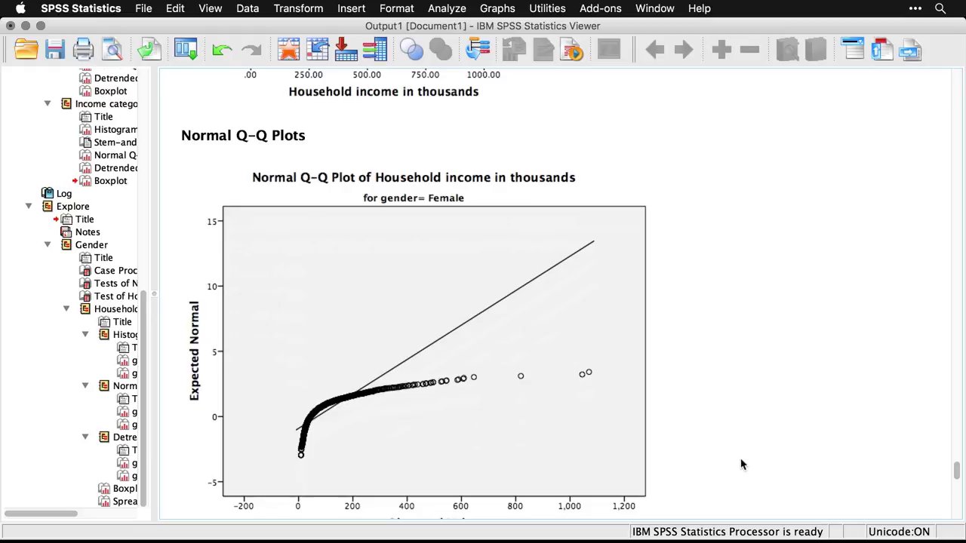
click(554, 468)
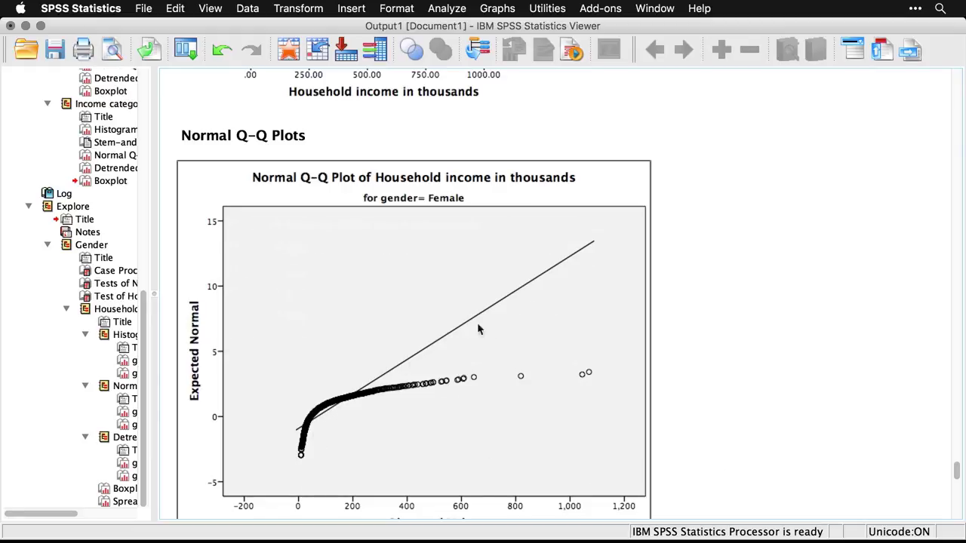
click(689, 397)
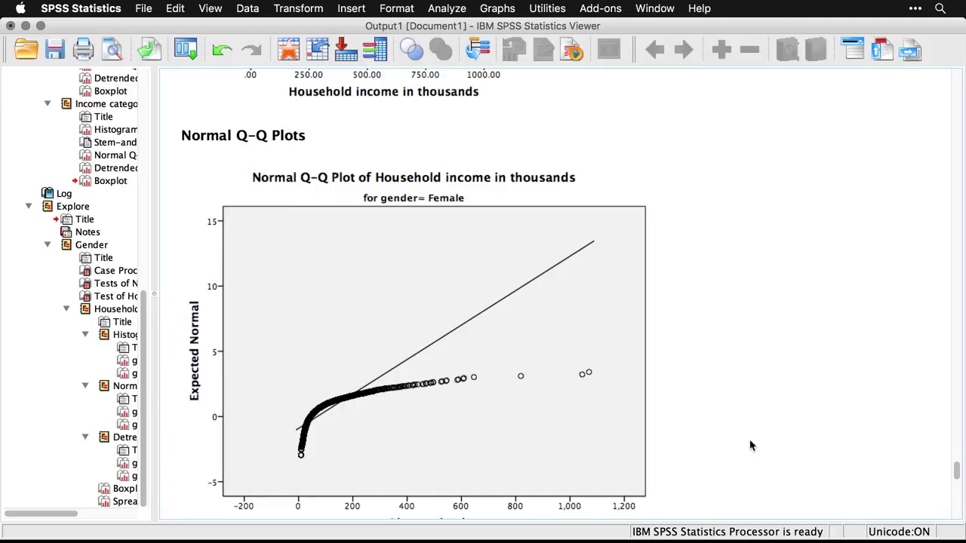
Continue past the Detrended Q-Q plots and select the income-by-gender boxplot
scroll(751, 445, down, 8)
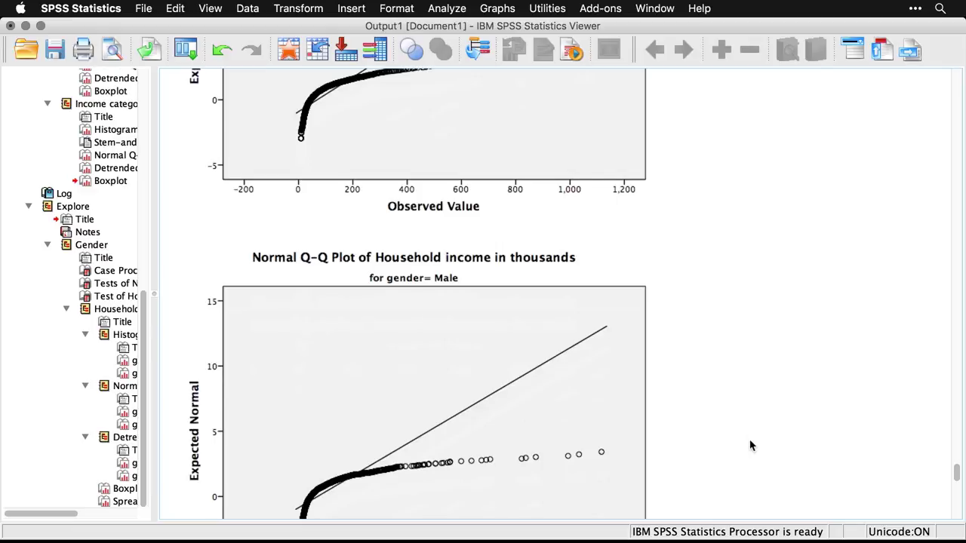
scroll(751, 445, down, 9)
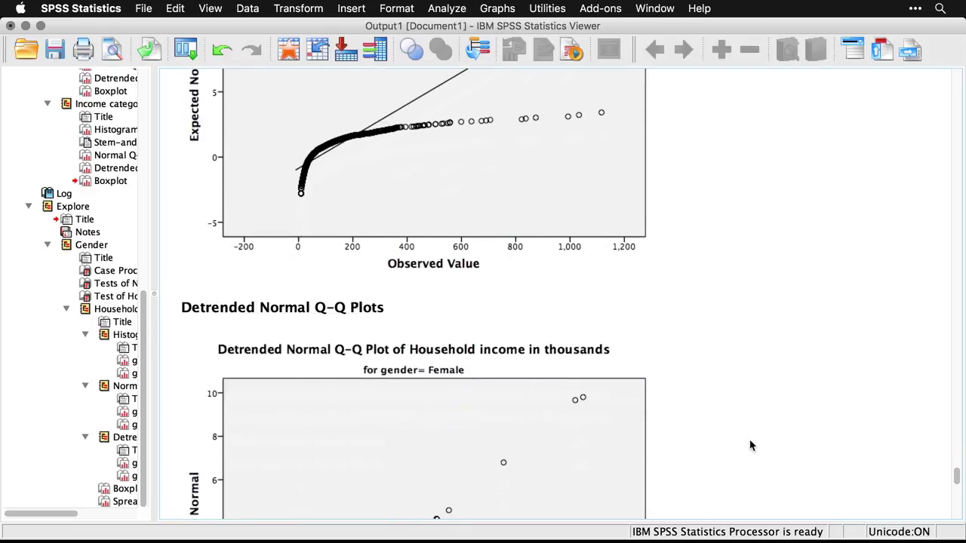
scroll(751, 446, down, 5)
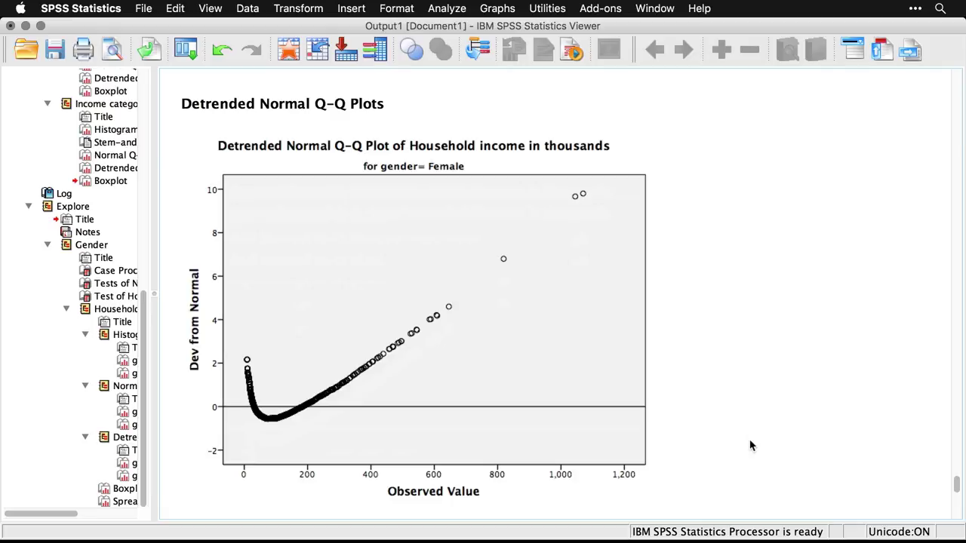
scroll(751, 445, down, 8)
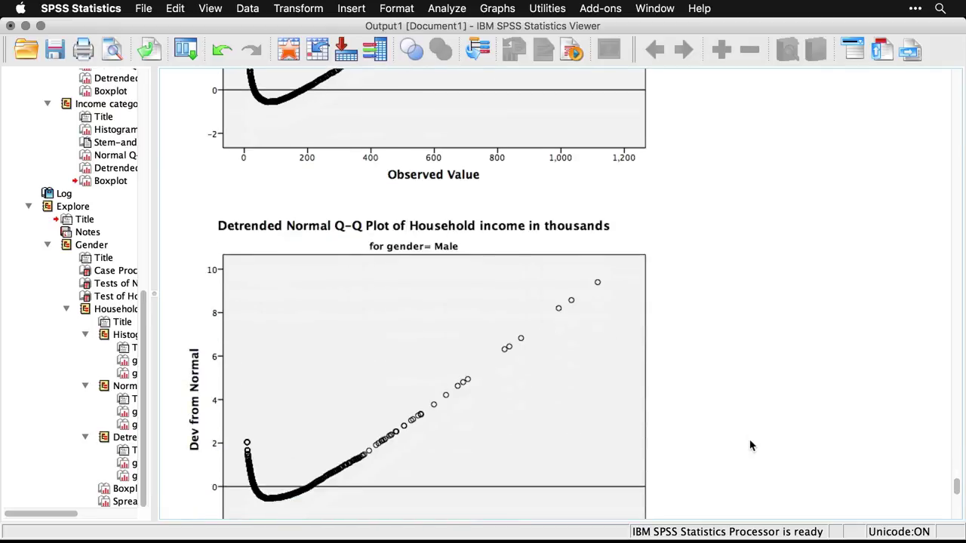
scroll(751, 445, down, 10)
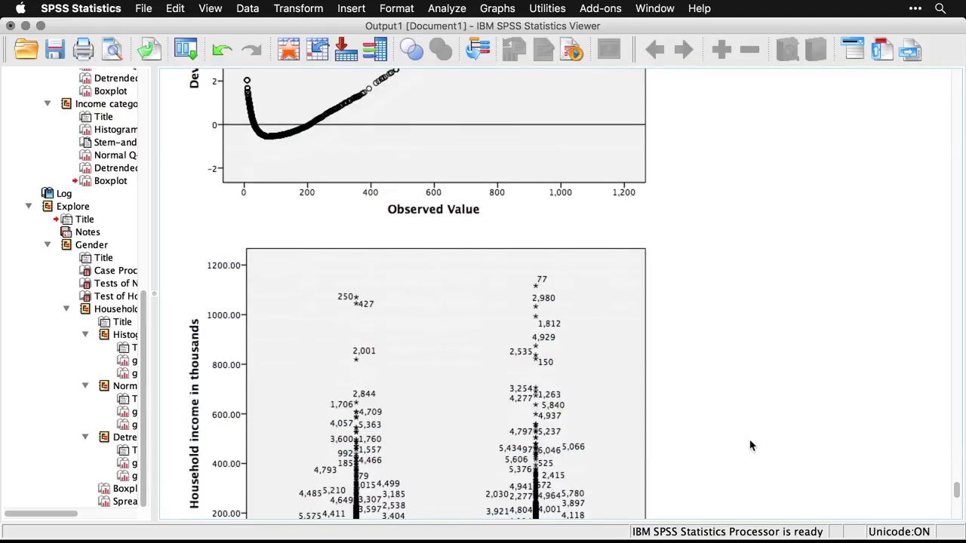
scroll(751, 446, down, 3)
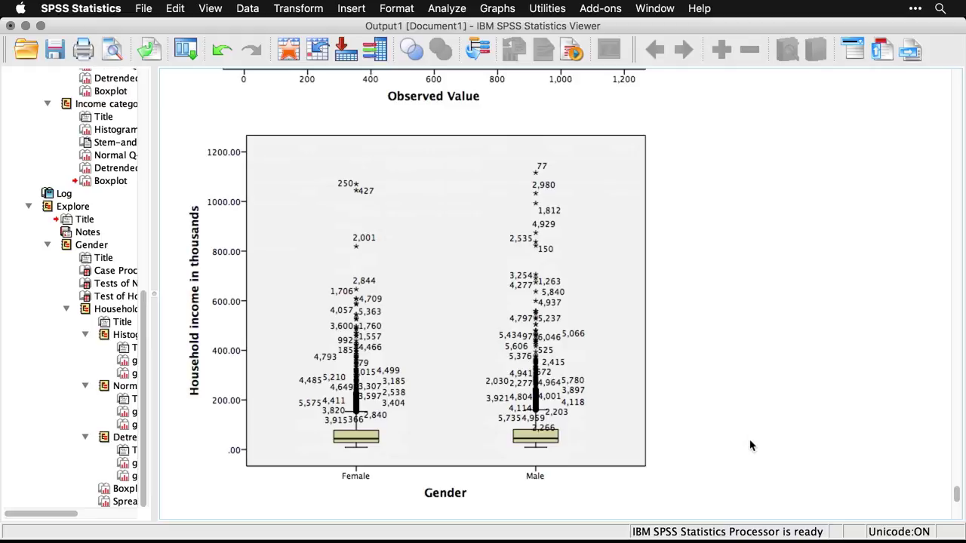
click(533, 348)
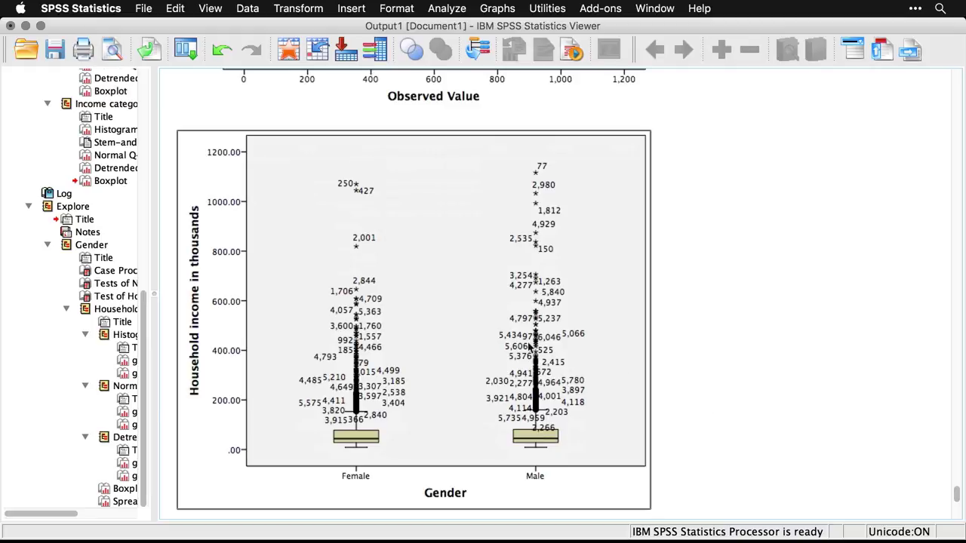
Hide the case-number data labels on the boxplot outliers in the Chart Editor
double_click(519, 344)
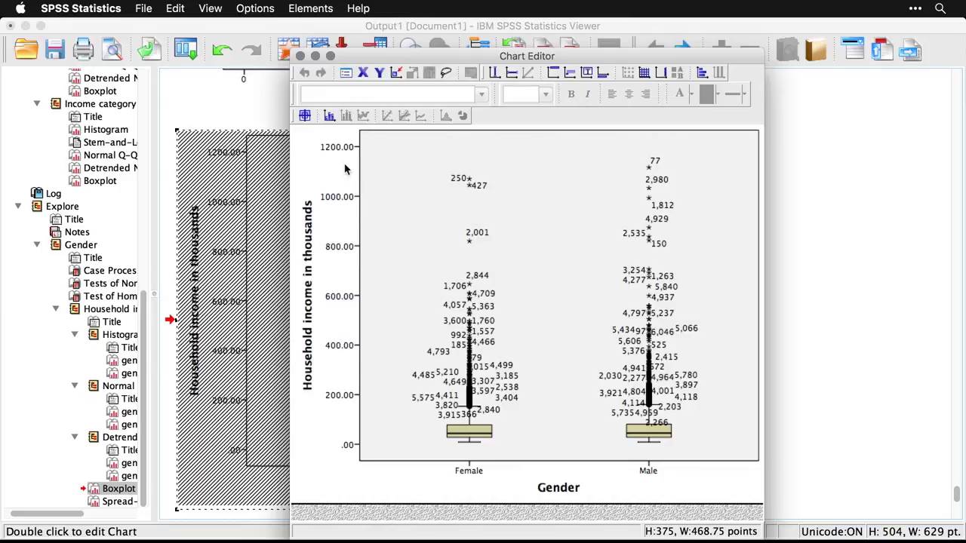
click(329, 118)
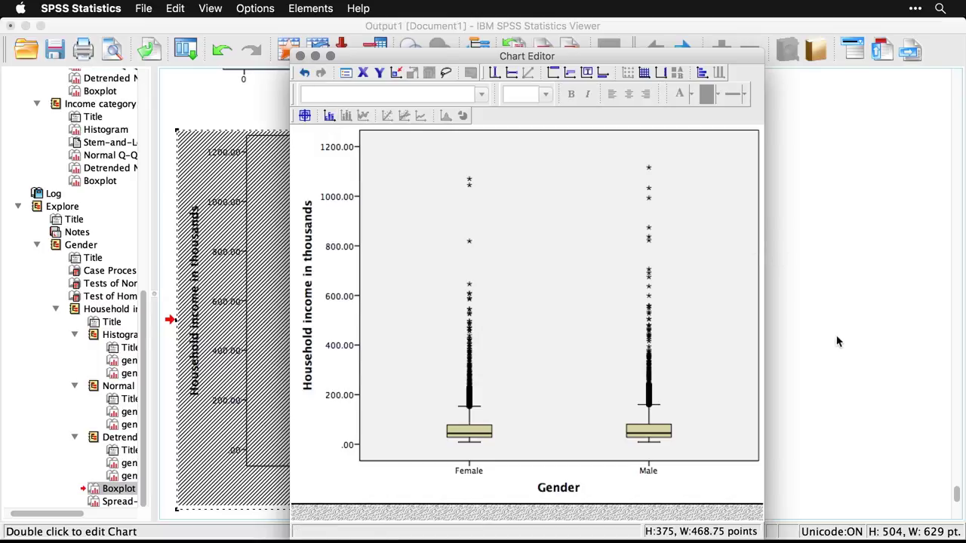
key(super+w)
click(789, 372)
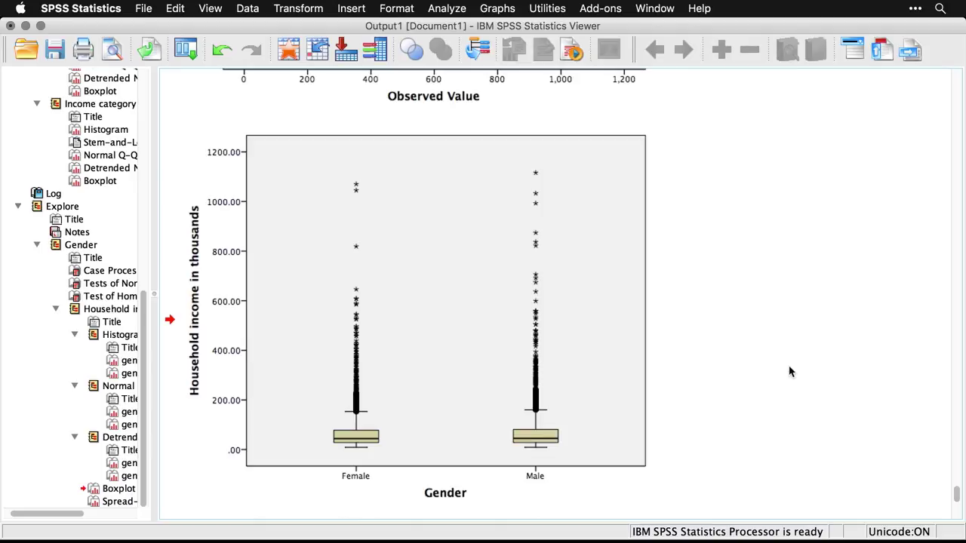
Scroll down to the Spread vs. Level plot showing slope 2.593 and transformation power -1.593
scroll(789, 371, down, 8)
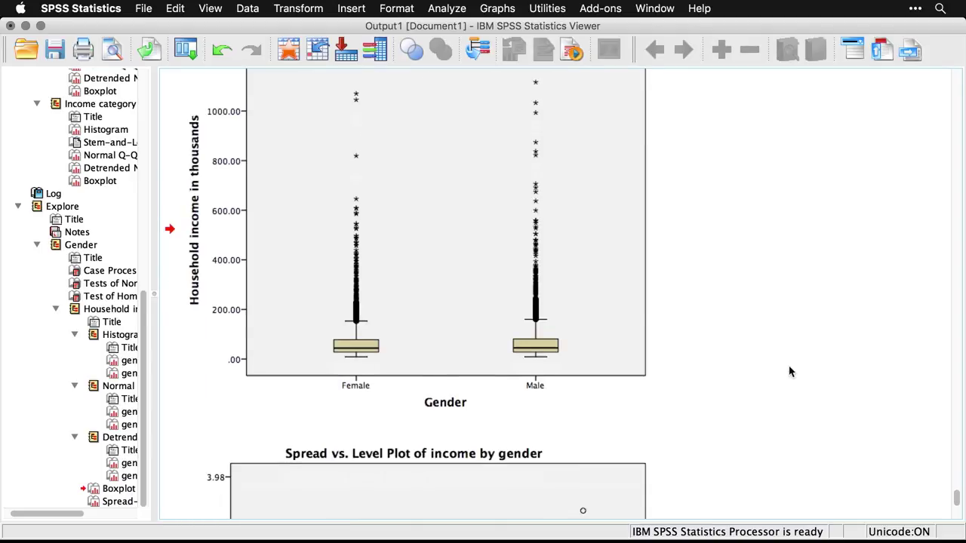
scroll(790, 371, down, 2)
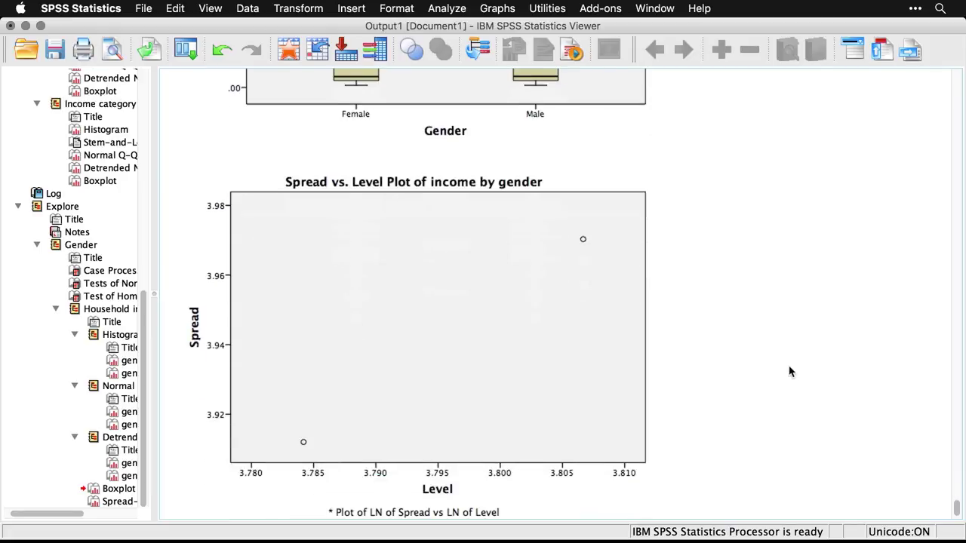
scroll(789, 371, down, 1)
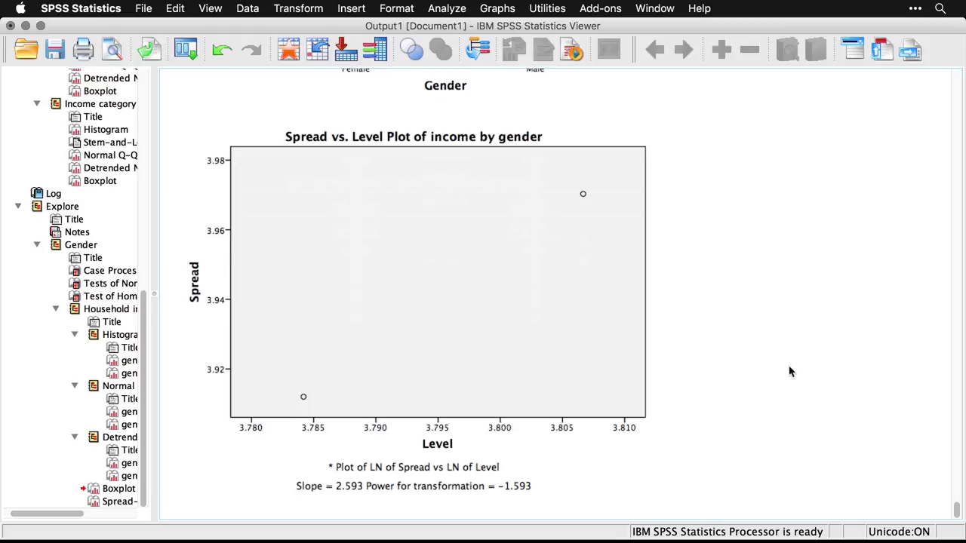
scroll(790, 372, down, 1)
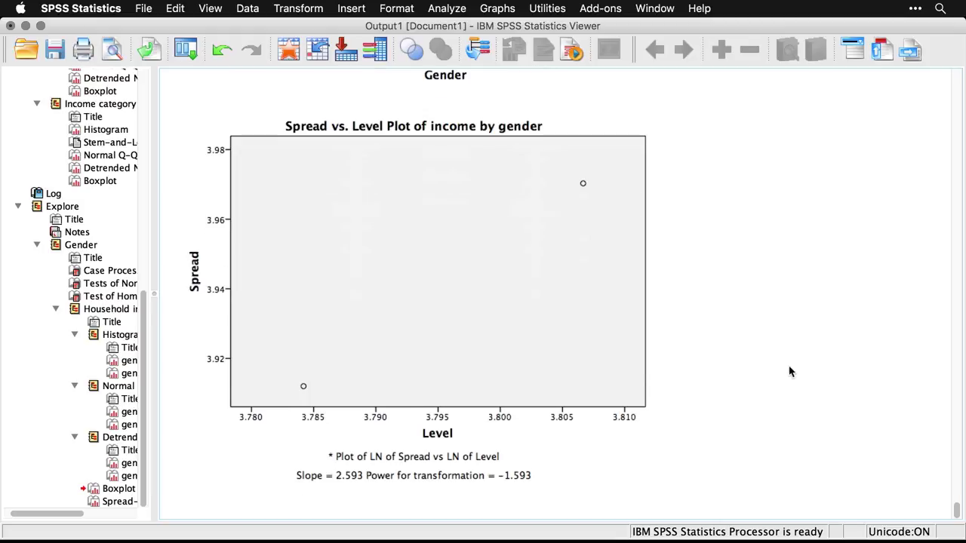